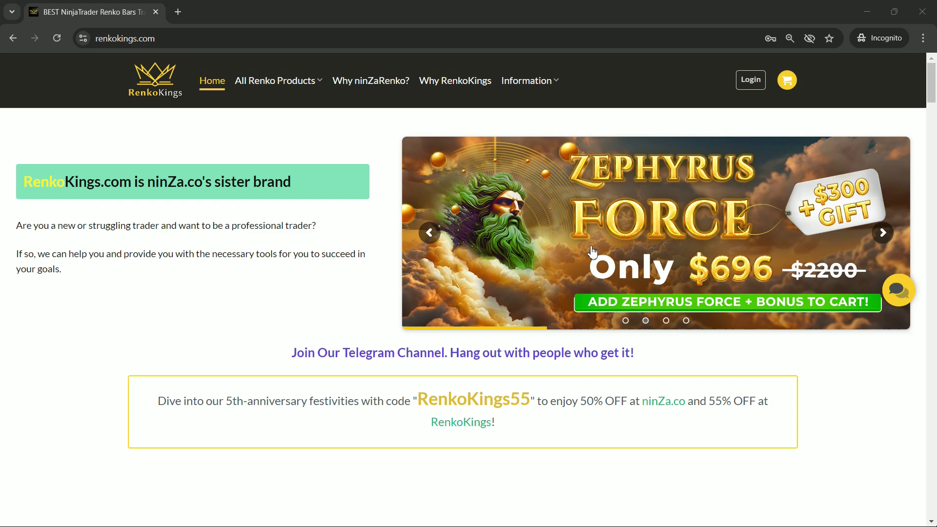
Open the Triple-Range Rover and Rev^Out Scalping product pages from the RenkoKings.com grid in new tabs
scroll(591, 251, down, 3)
scroll(592, 251, down, 12)
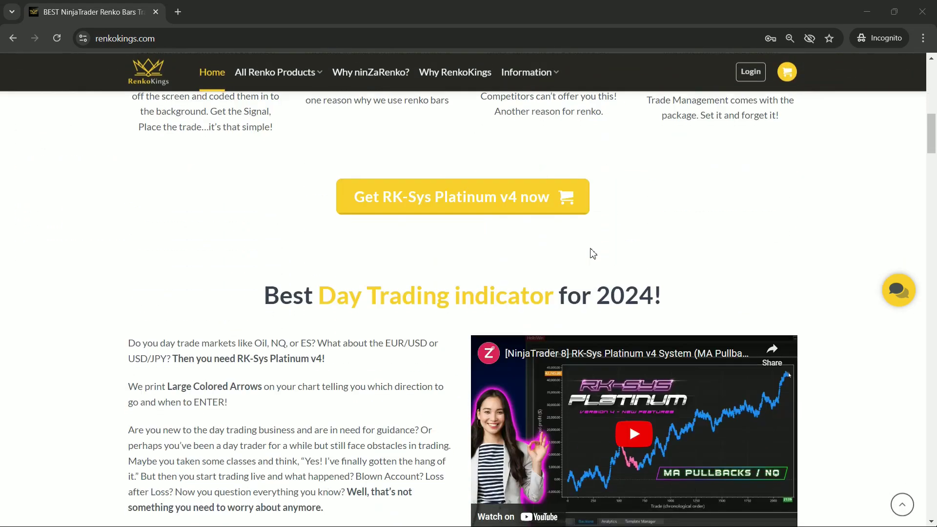
scroll(591, 253, down, 14)
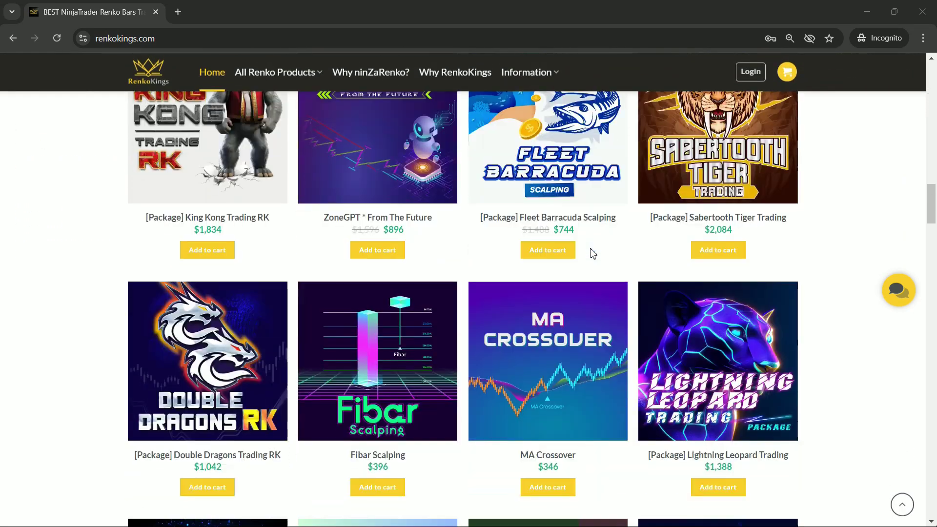
scroll(590, 247, down, 6)
right_click(398, 326)
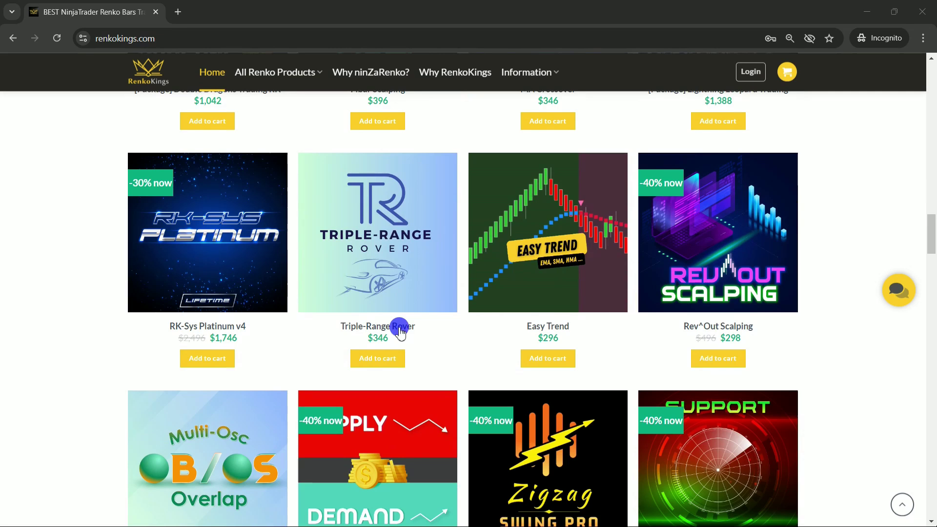
click(420, 341)
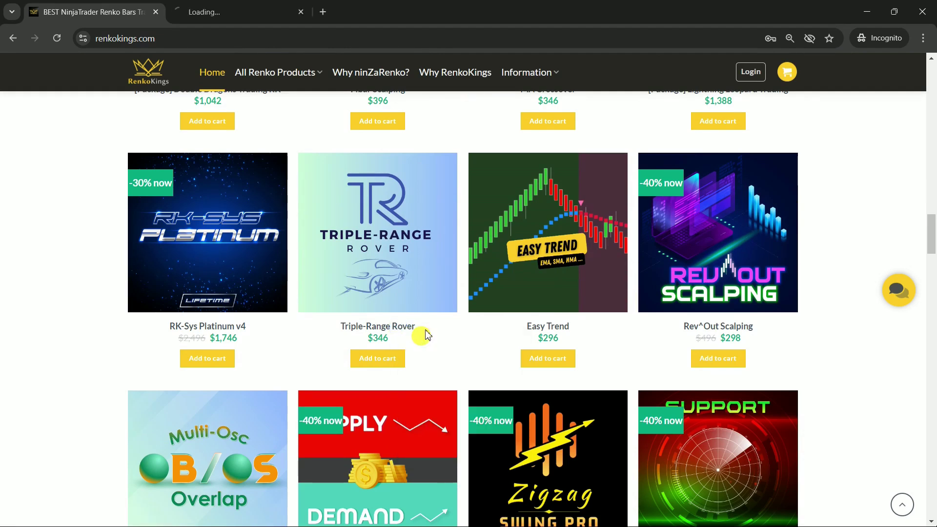
right_click(728, 326)
click(773, 341)
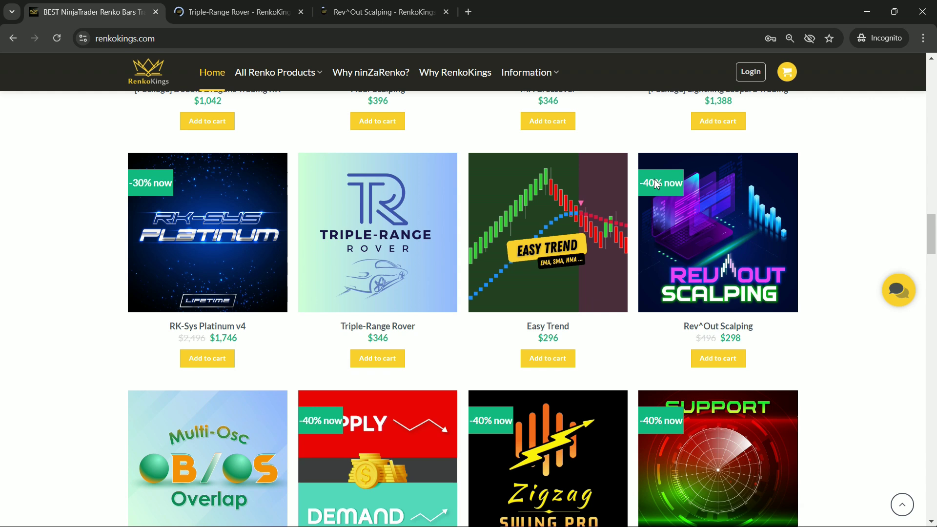
On the Rev^Out Scalping page, highlight the title and the Signal_Trade values (1 bullish, -1 bearish, 0 none)
click(370, 12)
scroll(335, 233, down, 6)
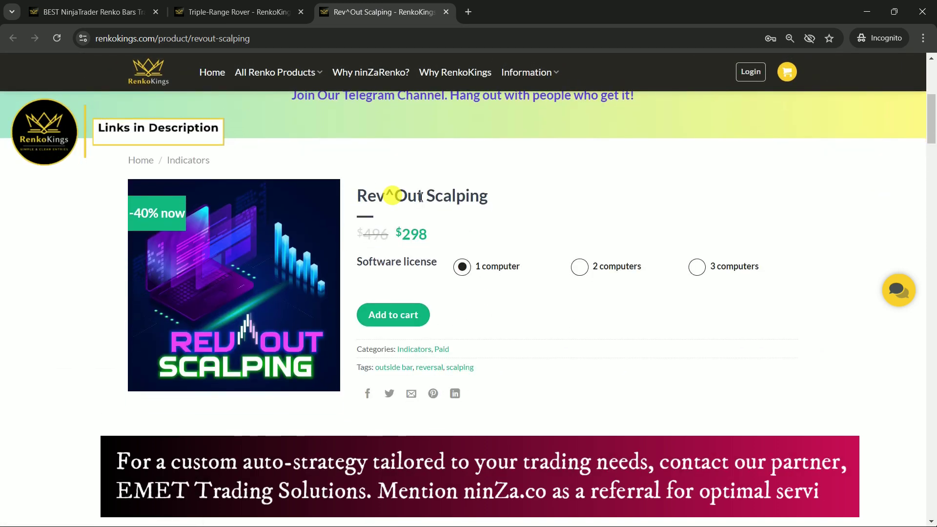
drag(357, 196, 508, 201)
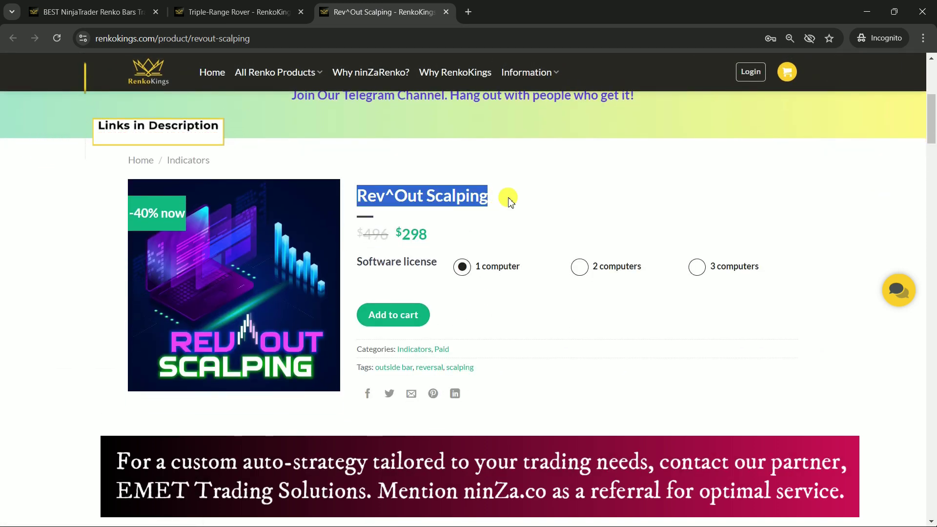
scroll(509, 202, down, 10)
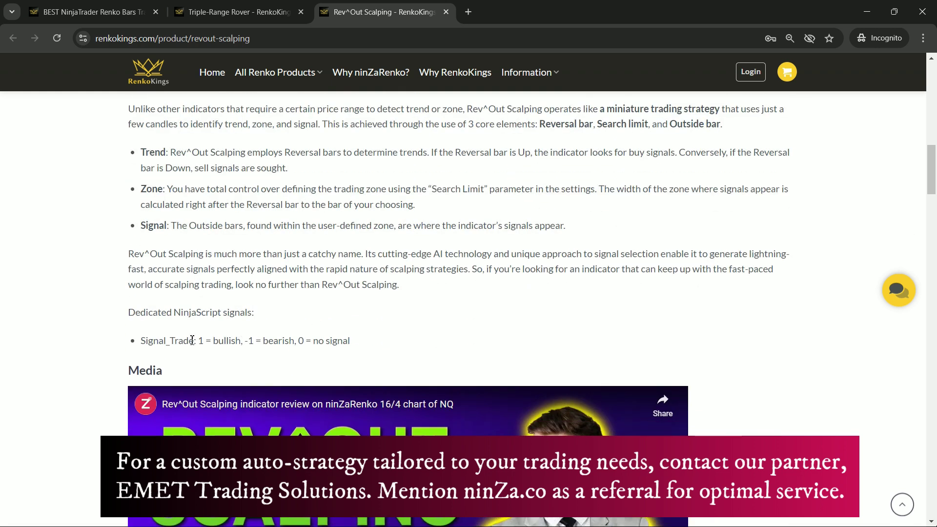
drag(143, 341, 366, 343)
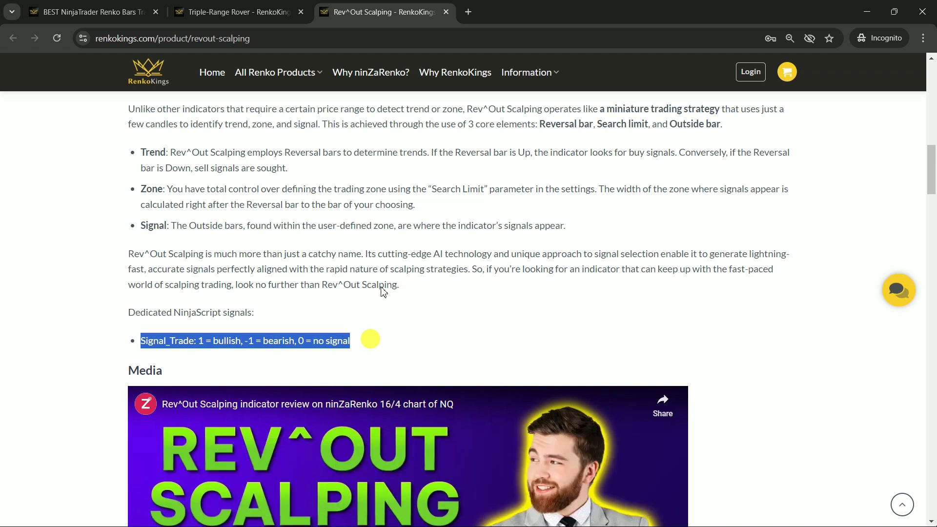
On the Triple-Range Rover page, highlight the heading and the Signal_Trend values (1 uptrend, -1 downtrend)
click(248, 12)
scroll(345, 205, down, 6)
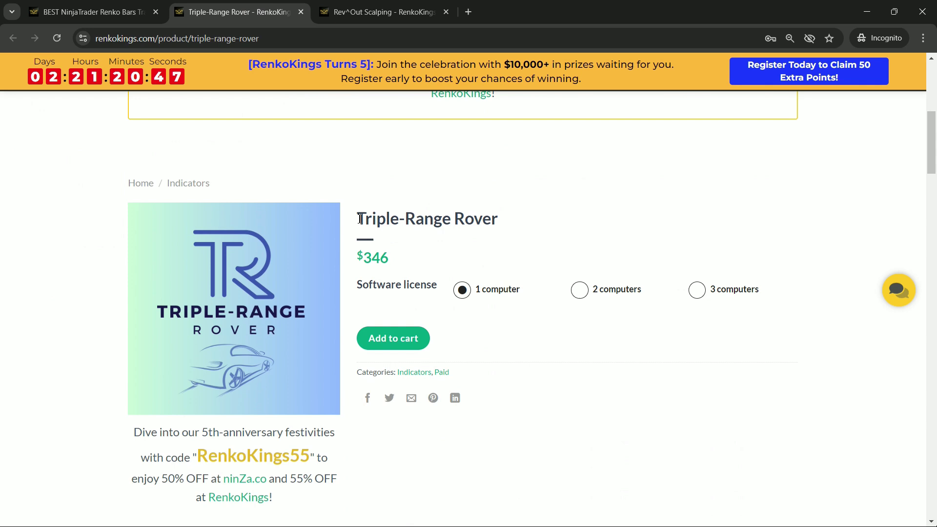
drag(360, 218, 511, 227)
scroll(511, 228, down, 10)
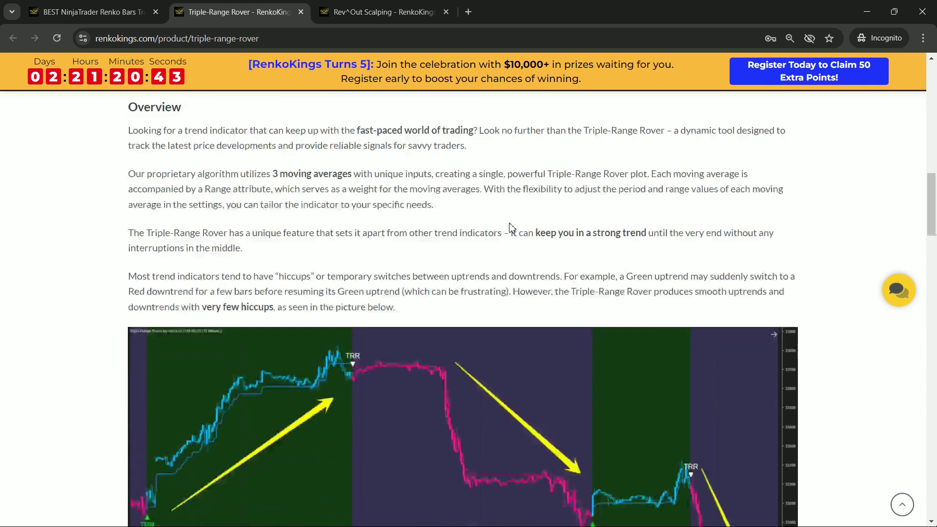
drag(199, 285, 354, 286)
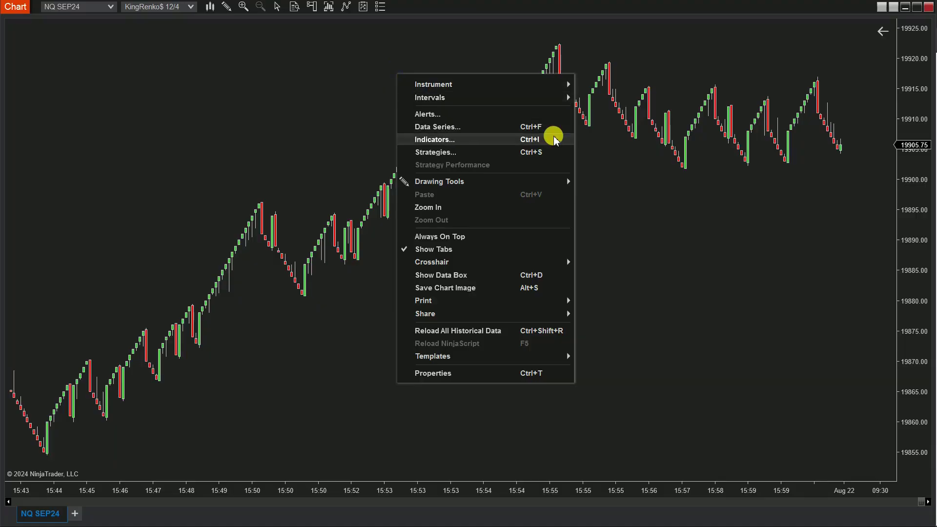
click(553, 138)
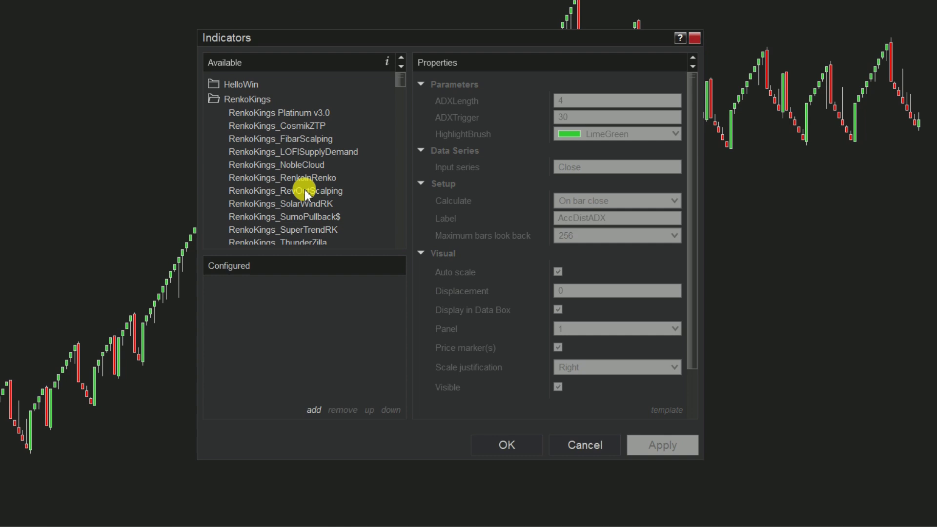
Add RenkoKings_RevOutScalping and ninZaTripleRangeRover to the chart's configured indicators
double_click(305, 193)
drag(393, 89, 400, 201)
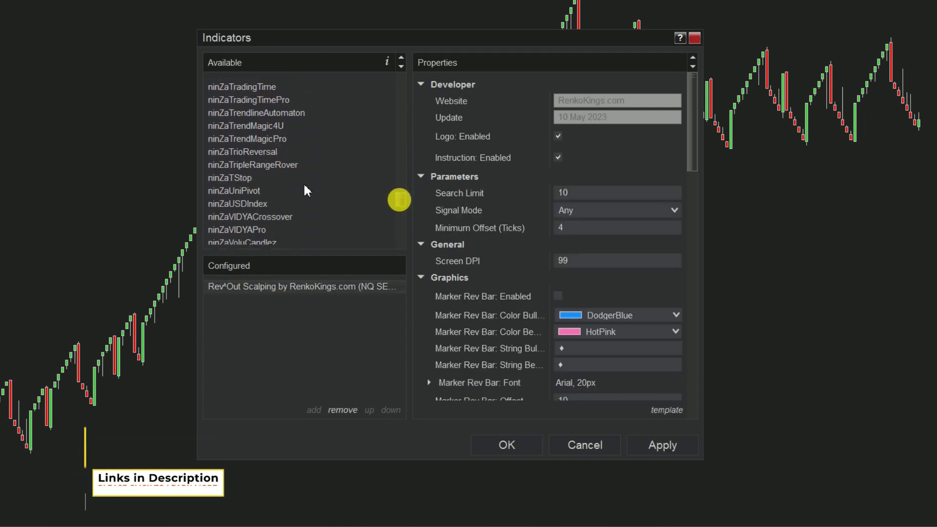
click(271, 167)
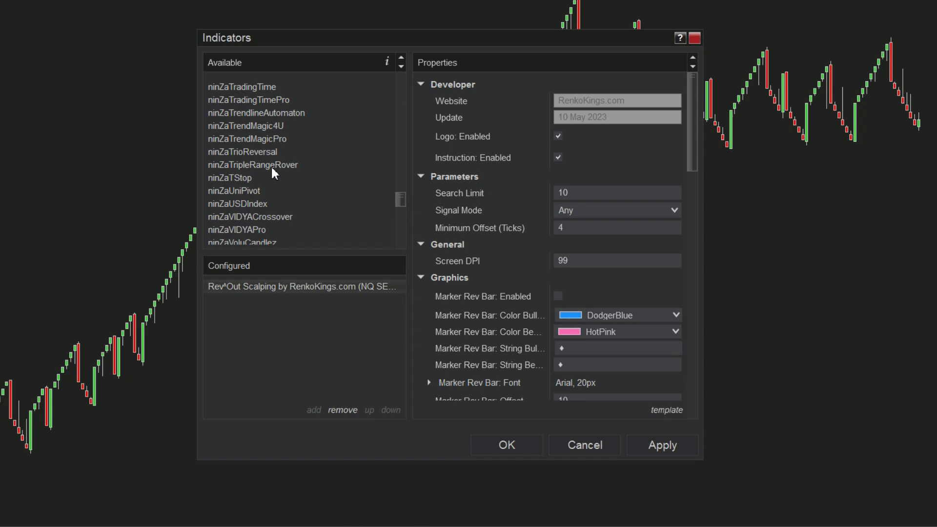
double_click(271, 165)
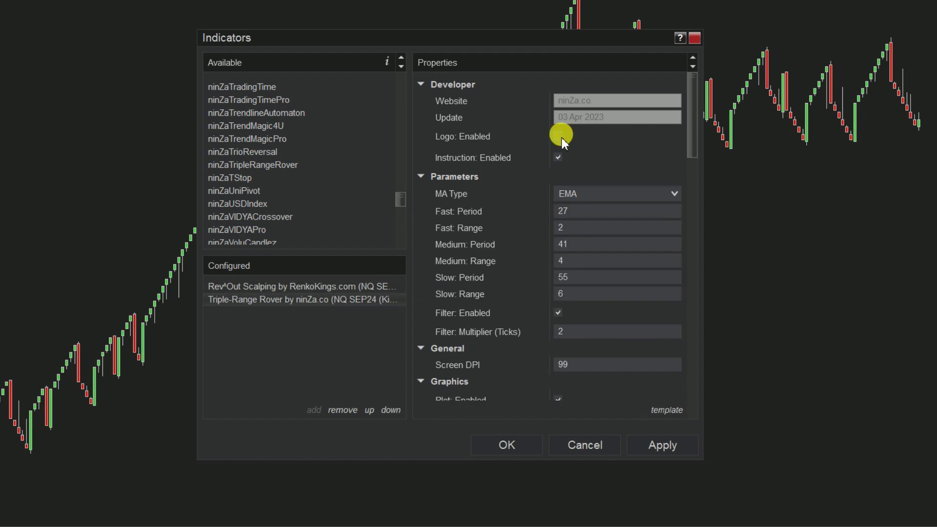
For Triple-Range Rover, toggle Background: Enabled, turn off auto scale, and colour Signal: Trend DarkMagenta
drag(693, 143, 690, 392)
click(557, 258)
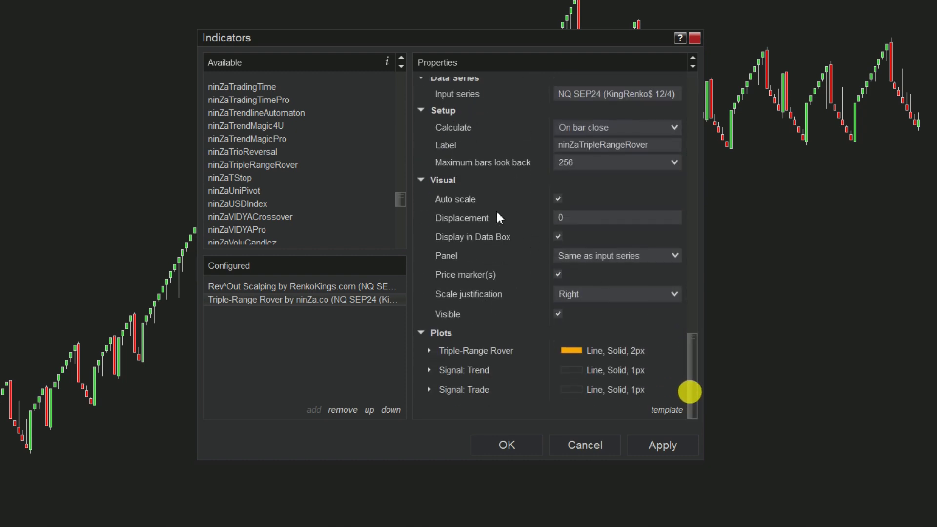
click(557, 198)
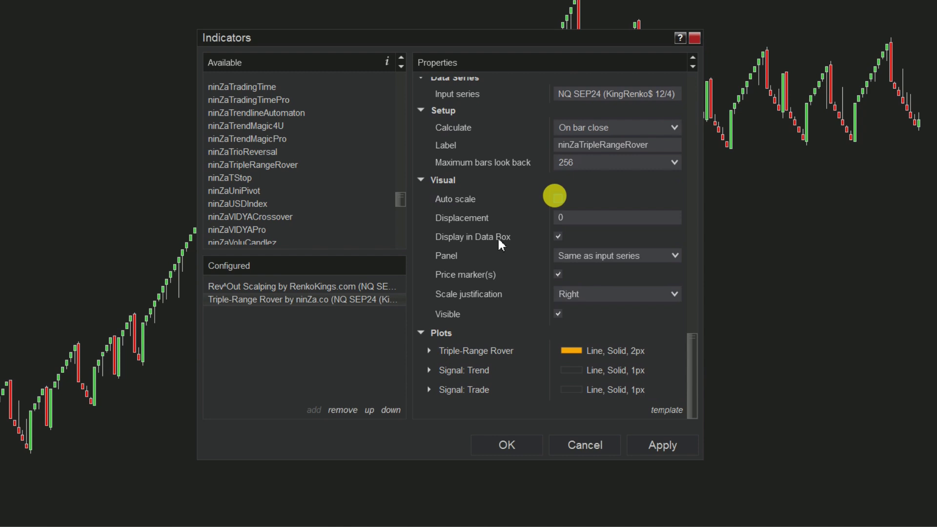
click(475, 370)
drag(690, 393, 690, 387)
click(674, 320)
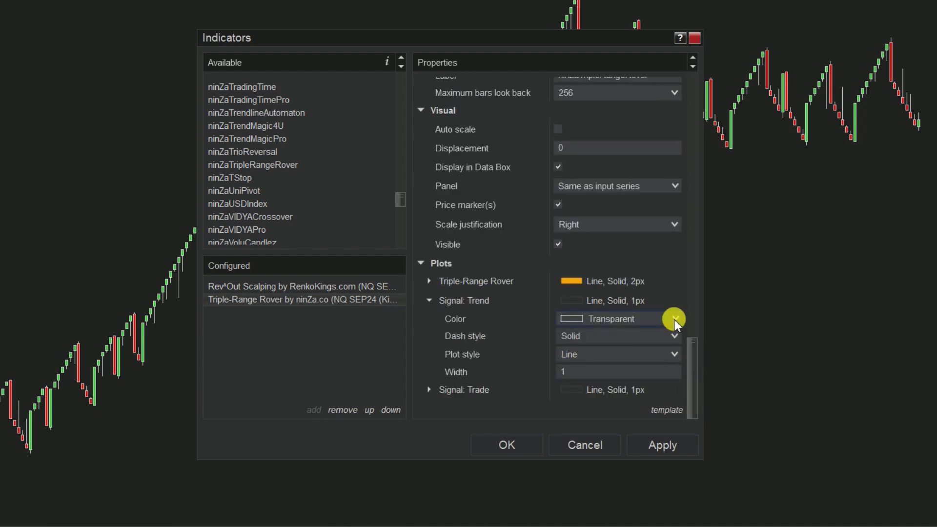
scroll(612, 273, down, 2)
click(612, 283)
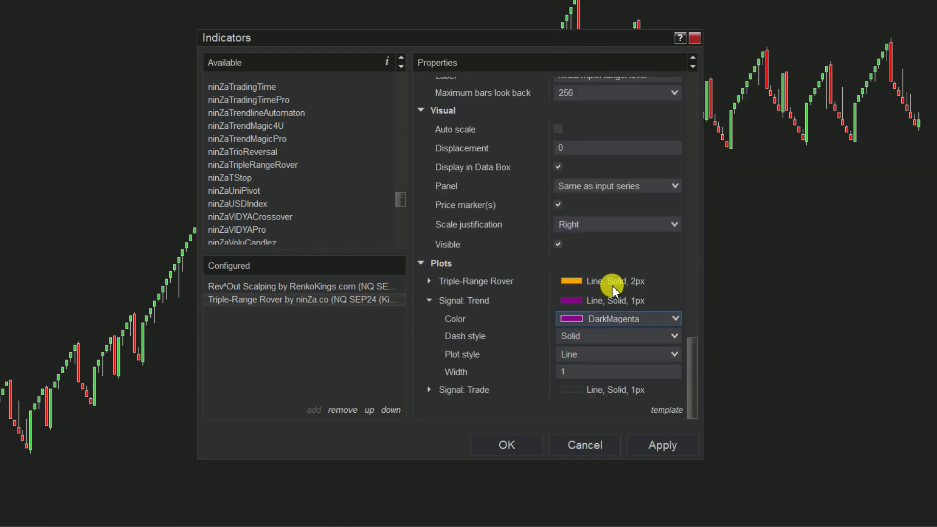
For Rev^Out Scalping, colour Signal: Trade Blue, turn off auto scale, and apply the settings
click(361, 288)
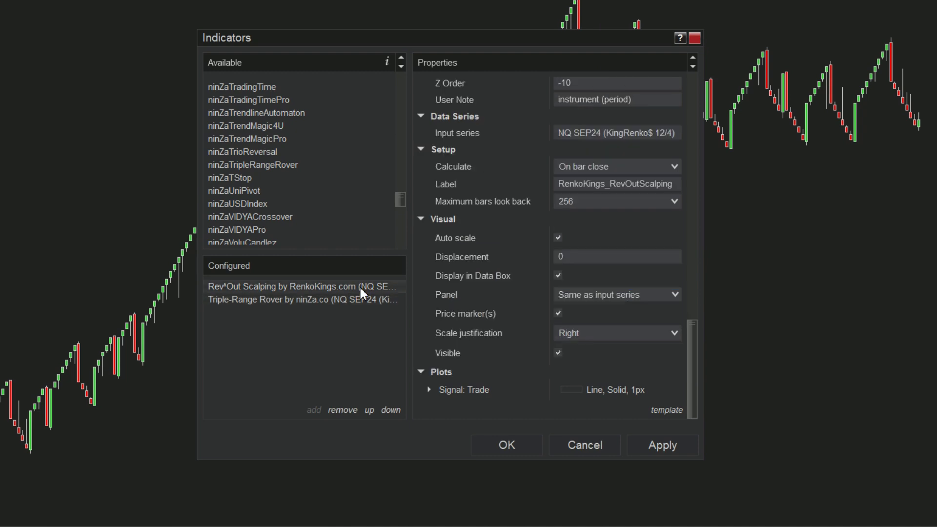
click(479, 388)
click(677, 338)
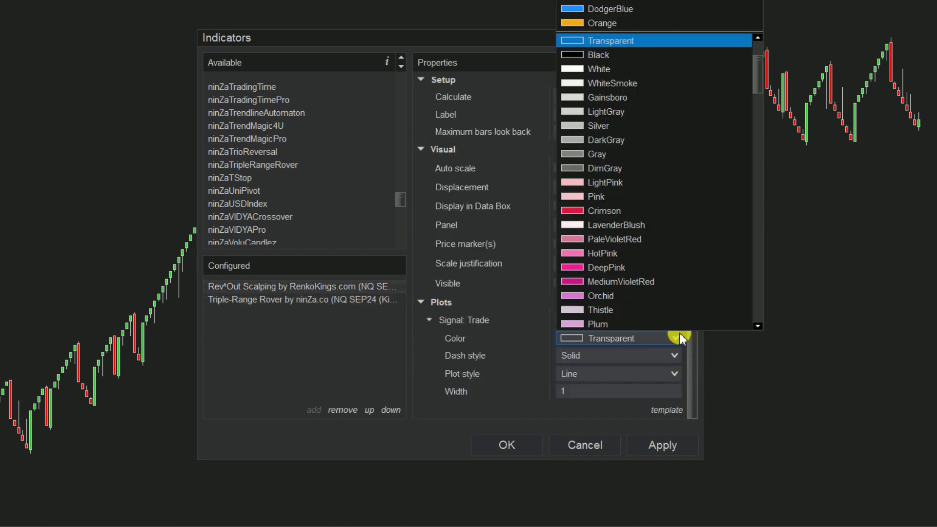
scroll(601, 299, down, 6)
click(601, 309)
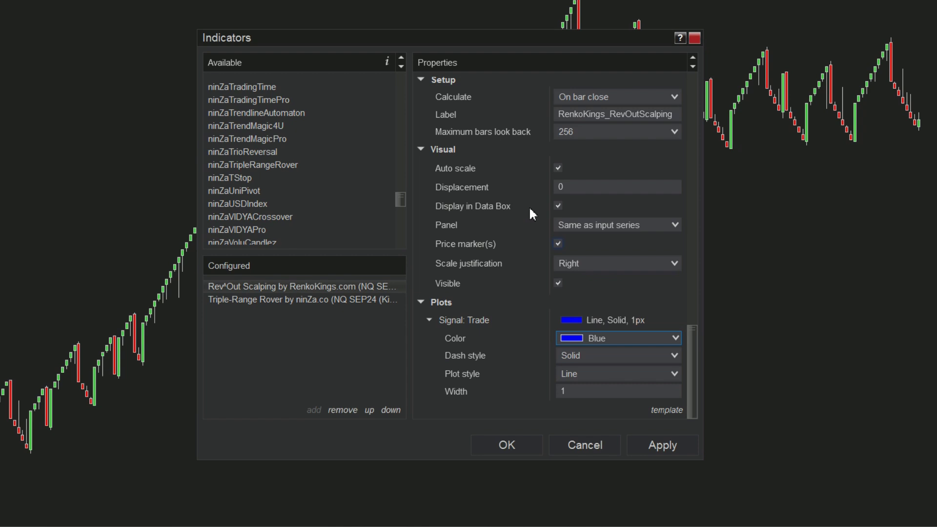
click(557, 167)
click(515, 443)
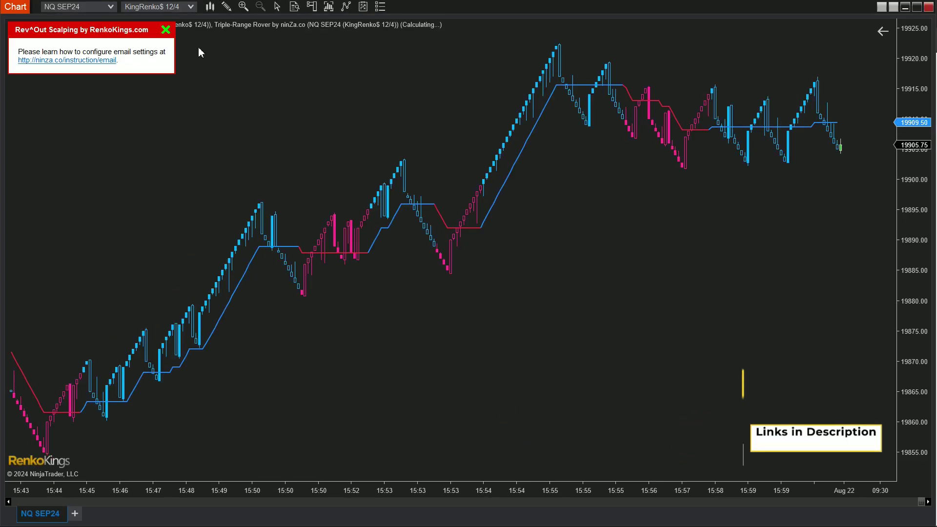
Dismiss the email notice, widen the bars, and pan the chart back to around 15:15
click(166, 29)
drag(678, 490, 691, 436)
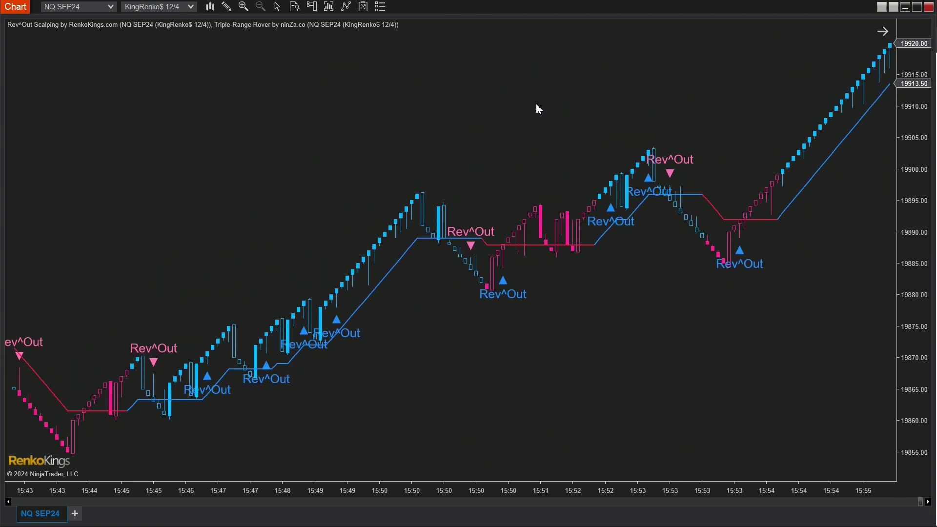
drag(537, 108, 616, 115)
drag(353, 126, 755, 125)
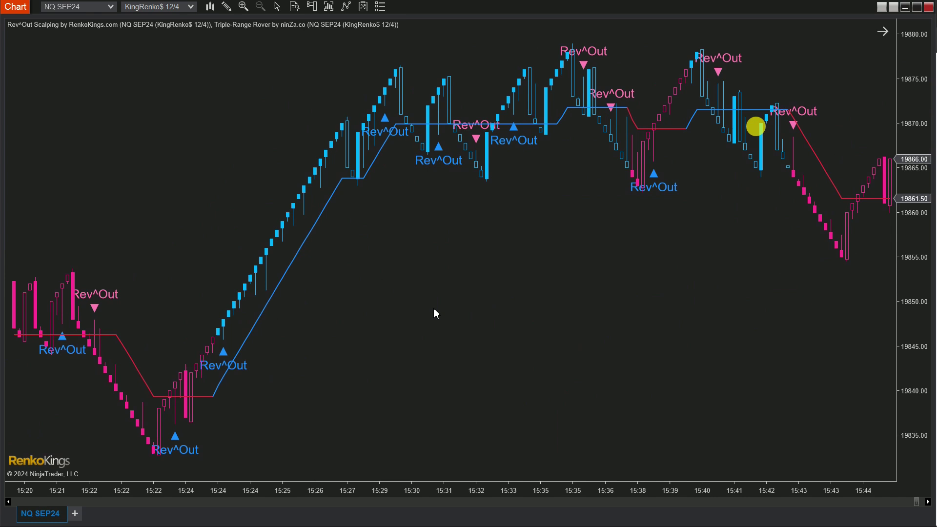
drag(433, 314, 754, 288)
Show the Data Box at the top centre, turn on the crosshair, and bring up the Control Center
right_click(414, 94)
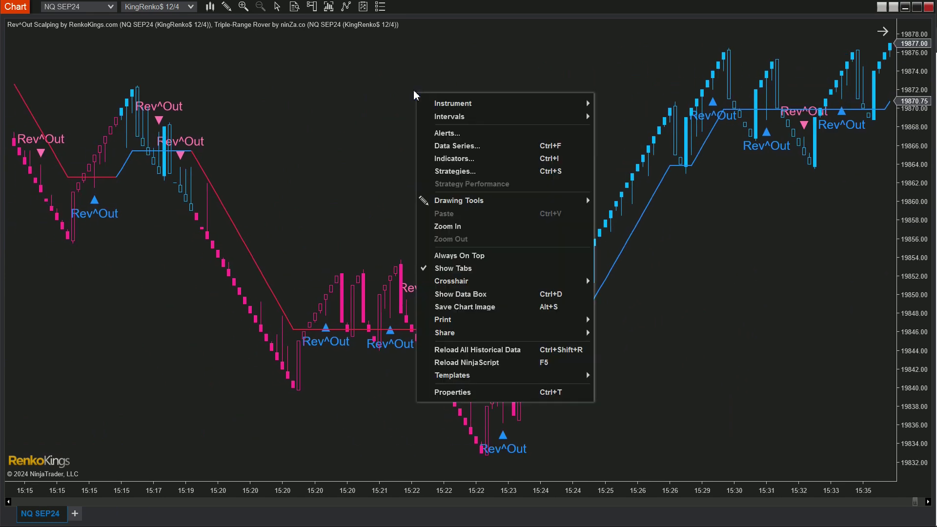
click(471, 294)
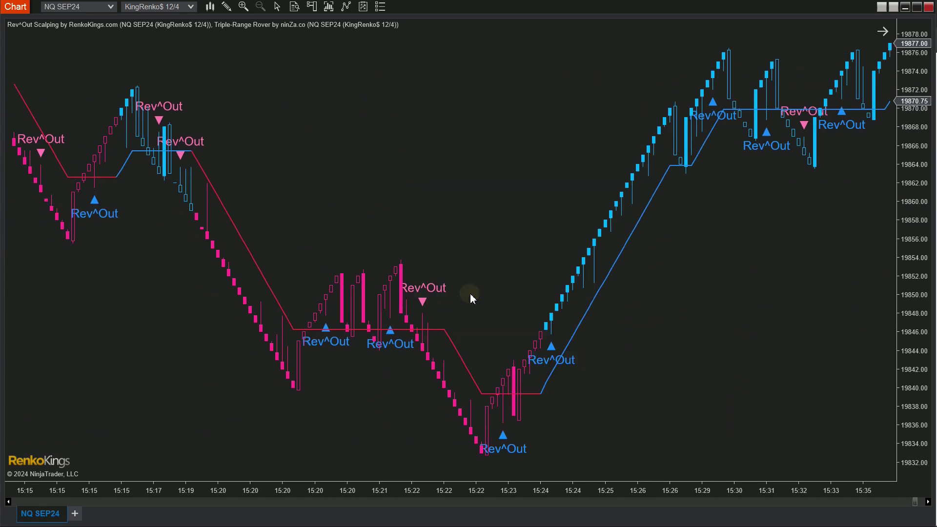
drag(159, 70, 449, 51)
click(276, 6)
click(299, 34)
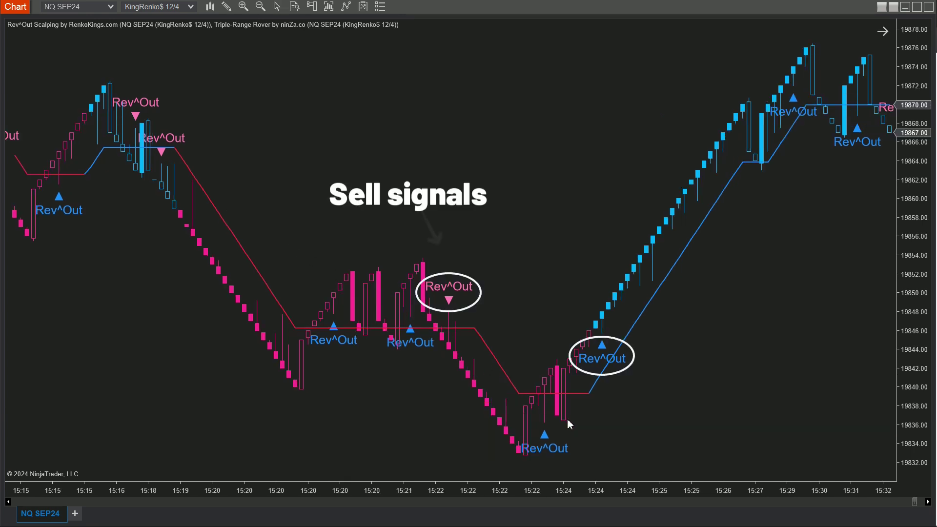
click(492, 272)
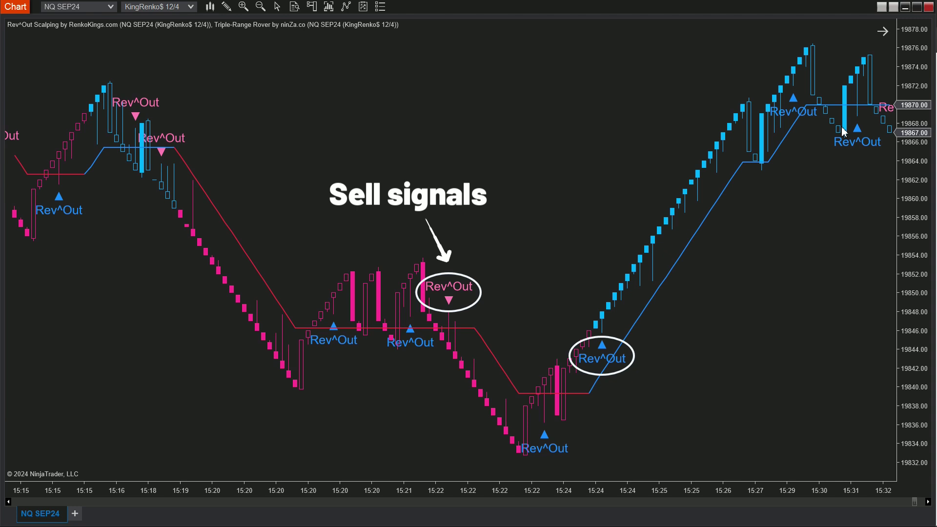
click(647, 365)
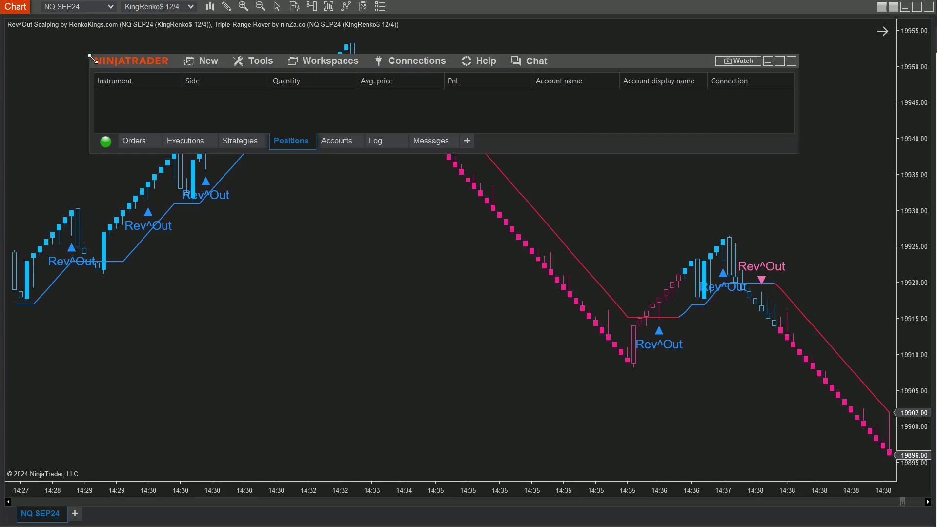
Create a Strategy Builder strategy named RevOutScalpingTripleRangeRoverStrategy and go to Conditions and Actions
click(209, 61)
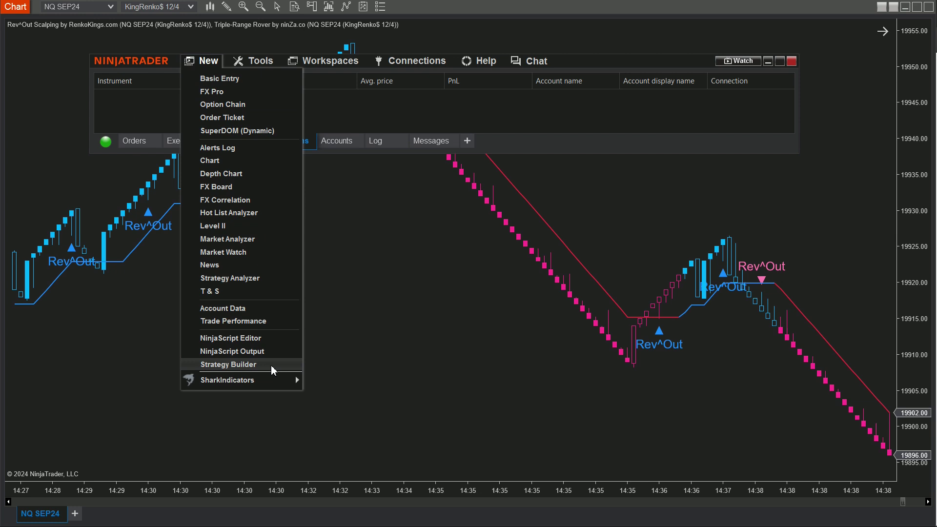
click(280, 365)
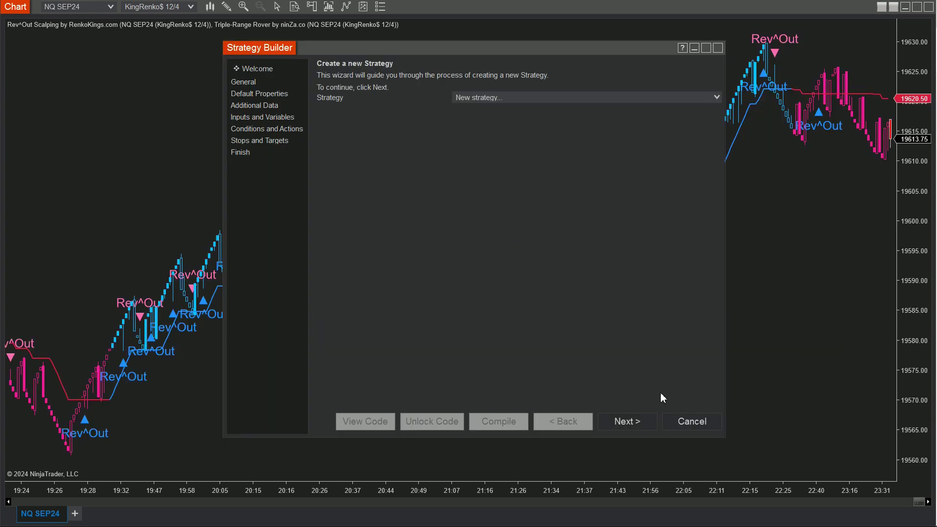
click(626, 421)
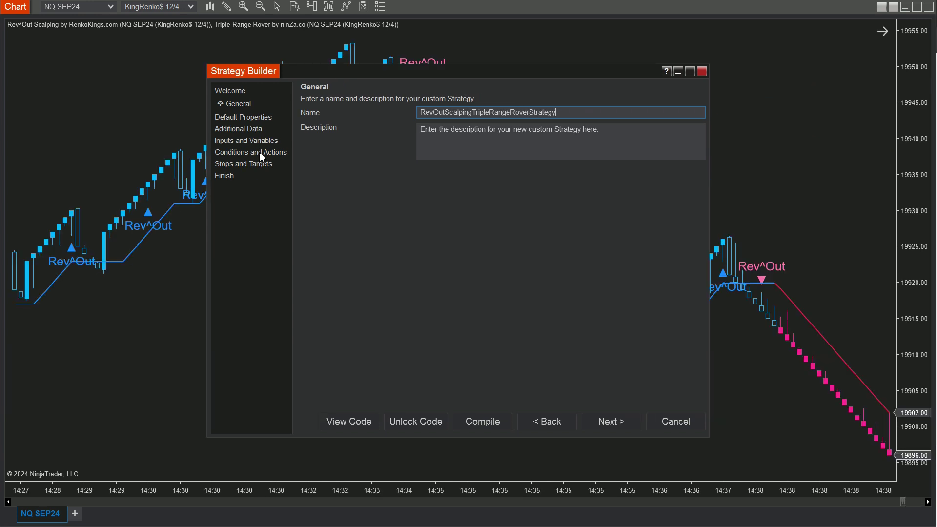
click(258, 151)
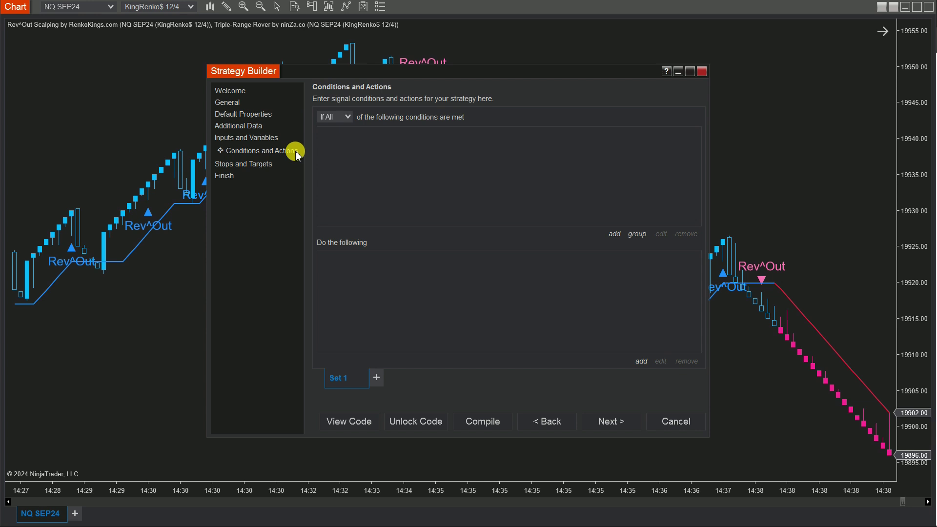
Add a Set 1 condition: RenkoKings_RevOutScalping[0] equals the numeric value 1
click(616, 236)
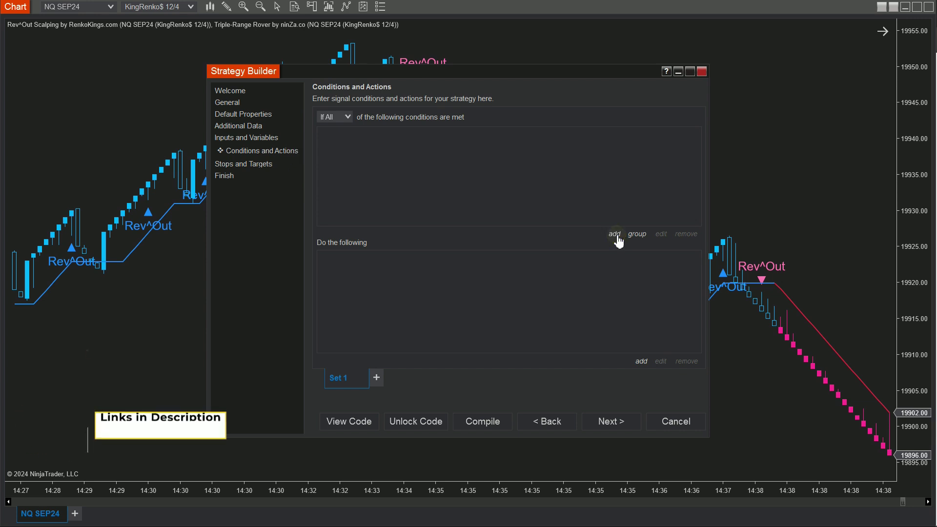
click(272, 128)
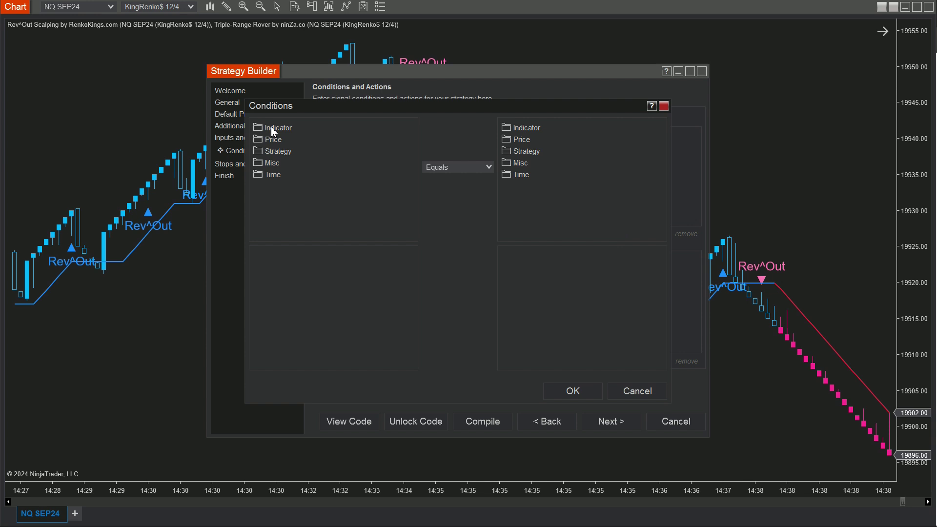
drag(412, 132, 340, 204)
scroll(357, 222, down, 1)
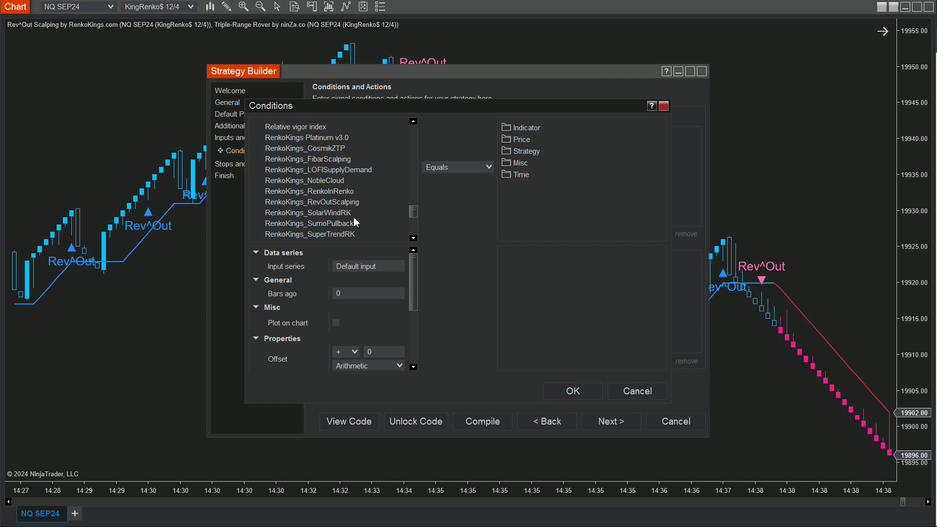
click(346, 203)
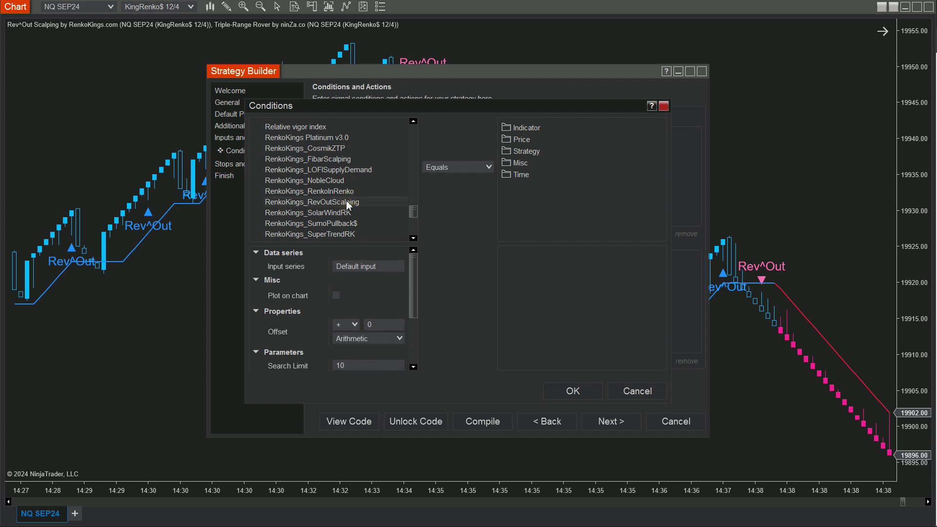
drag(412, 271, 414, 315)
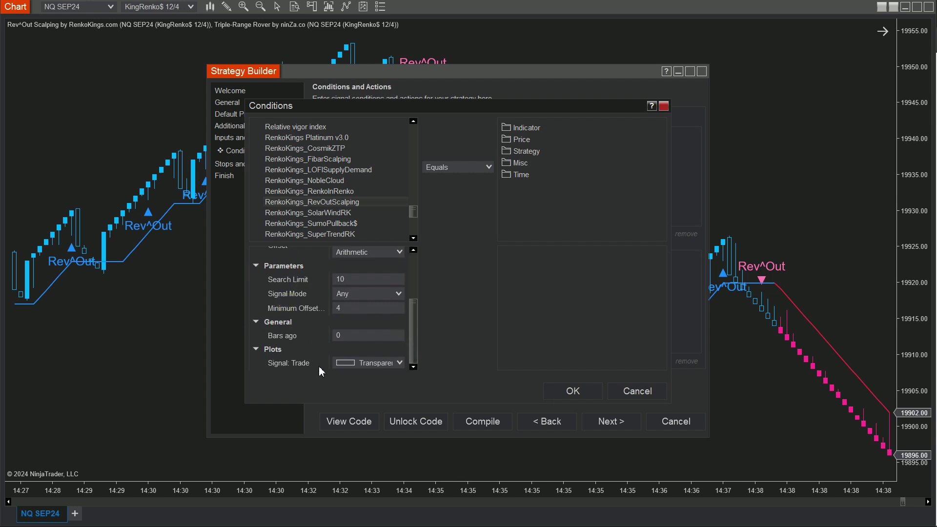
double_click(518, 163)
drag(655, 174, 662, 202)
click(556, 225)
click(572, 268)
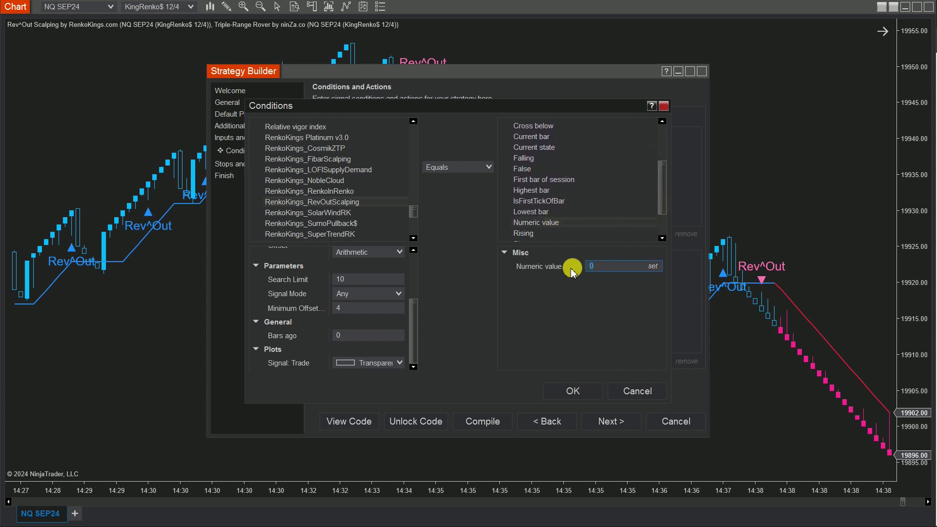
text(1)
click(573, 390)
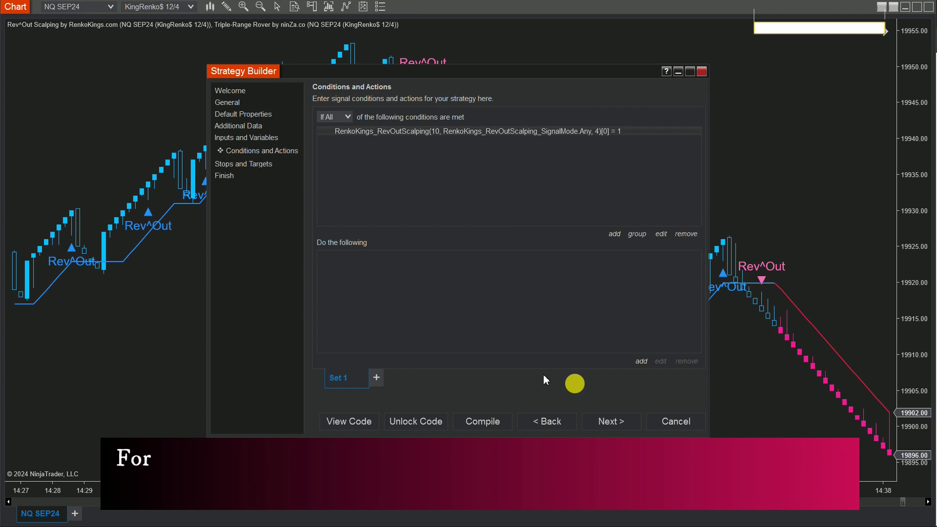
Add a second condition: ninZaTripleRangeRover Signal_Trend[0] equals the numeric value 1
click(615, 235)
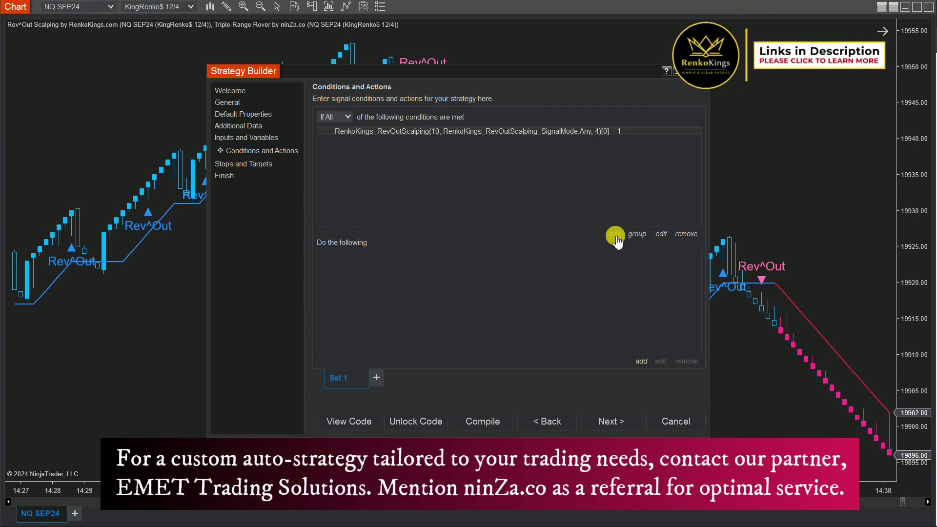
click(285, 128)
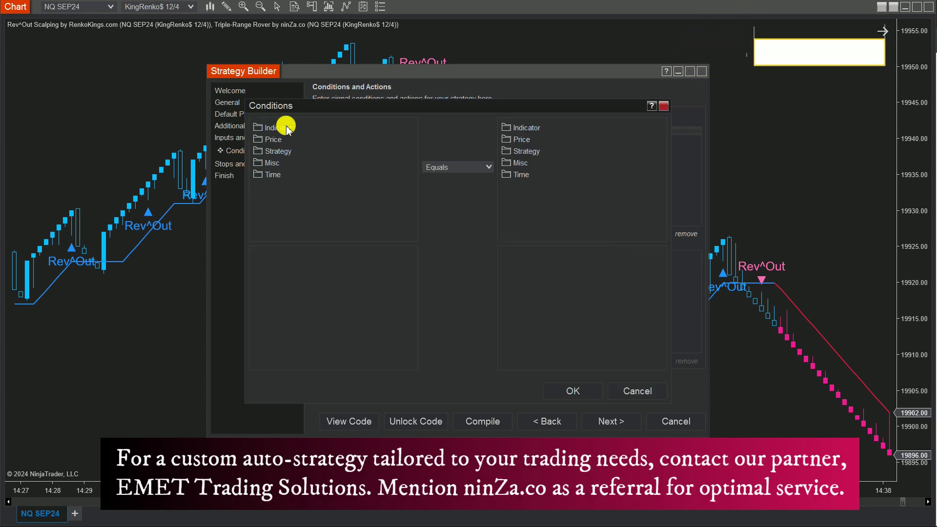
drag(411, 136, 411, 199)
click(330, 143)
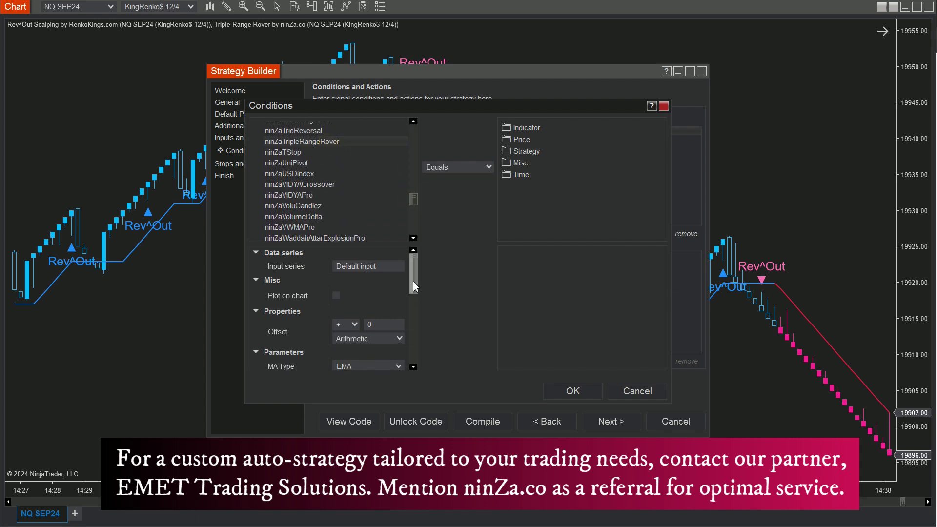
drag(413, 287, 416, 352)
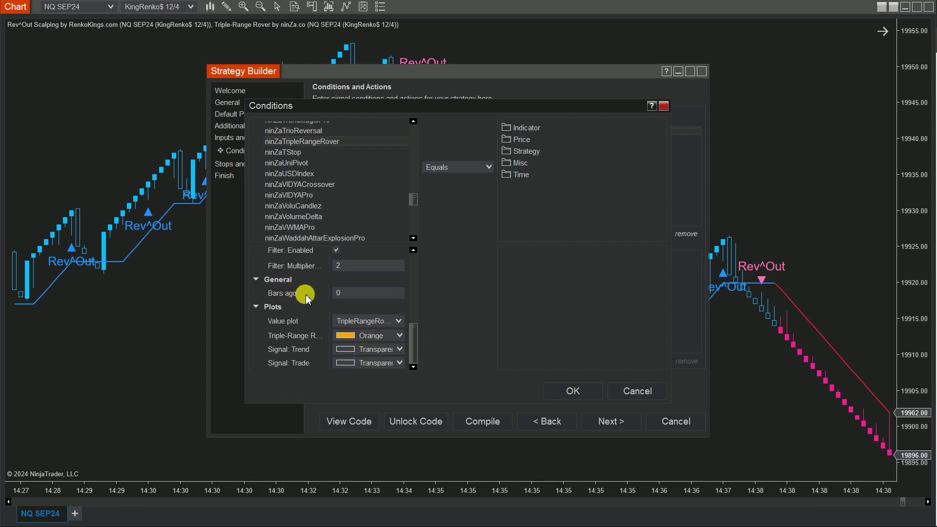
click(398, 321)
click(382, 346)
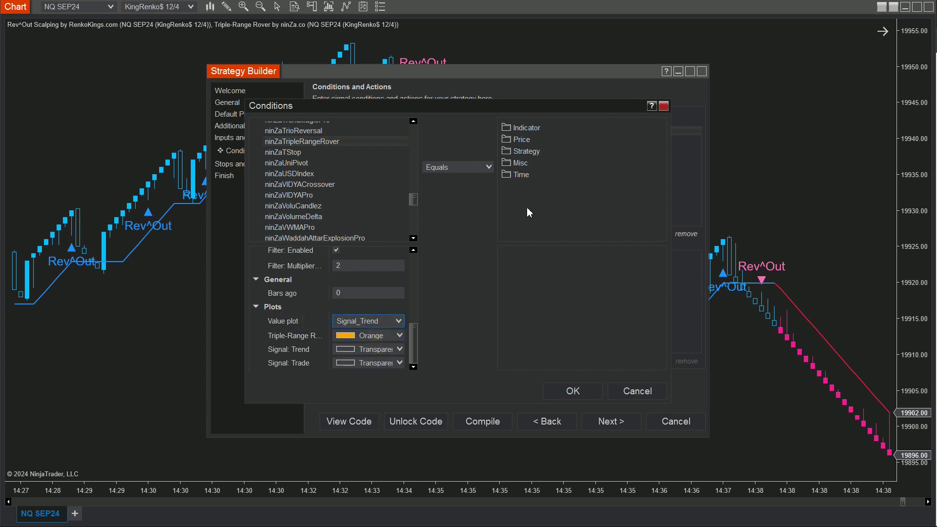
click(520, 163)
drag(664, 170, 661, 210)
click(548, 204)
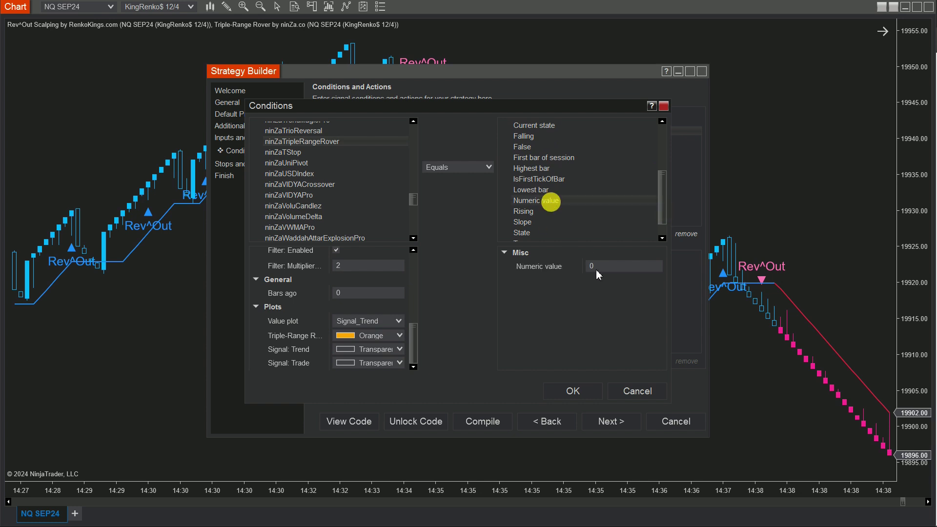
click(568, 267)
click(587, 393)
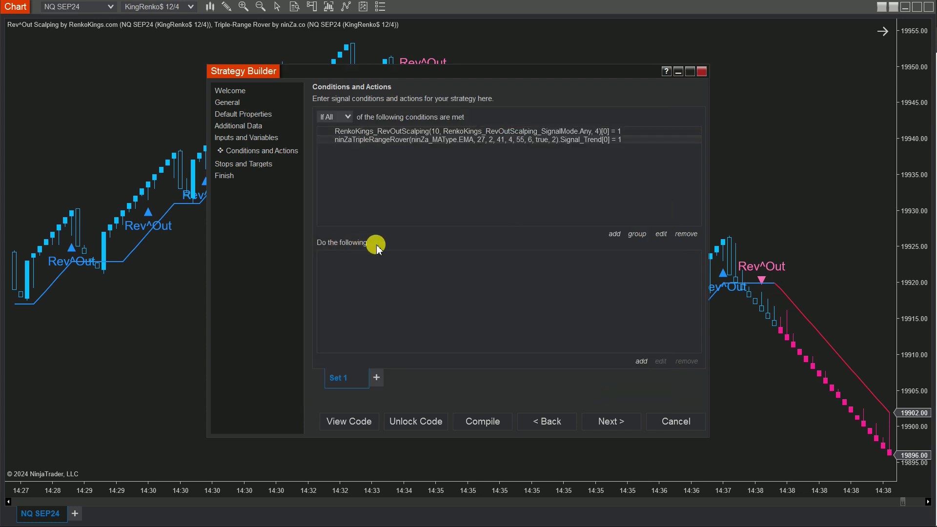
Add an Enter long position action to Set 1
click(641, 362)
double_click(410, 152)
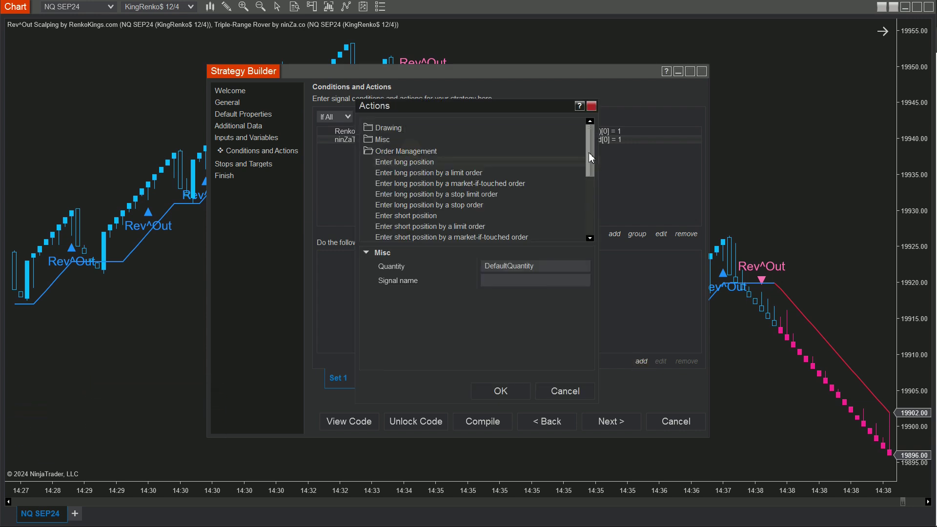
mouse_move(589, 146)
mouse_down()
mouse_move(591, 218)
mouse_move(590, 135)
mouse_up()
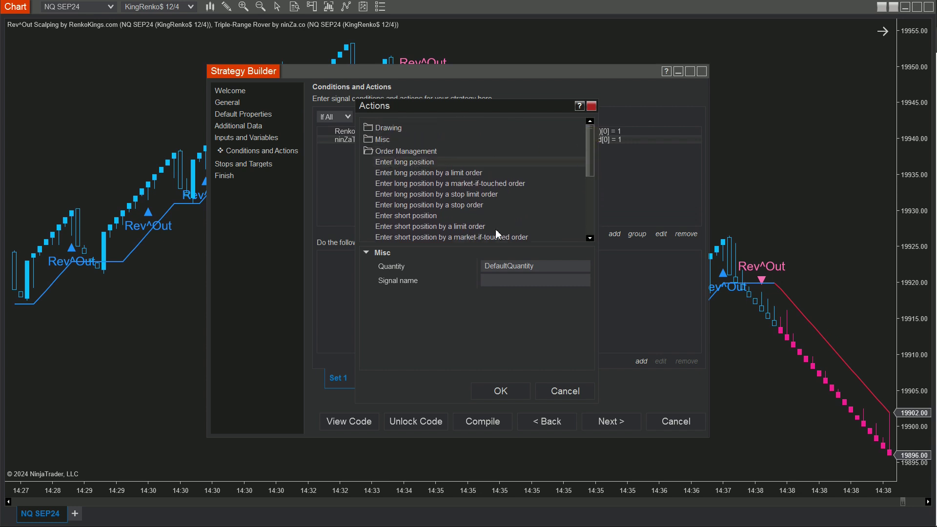
click(503, 392)
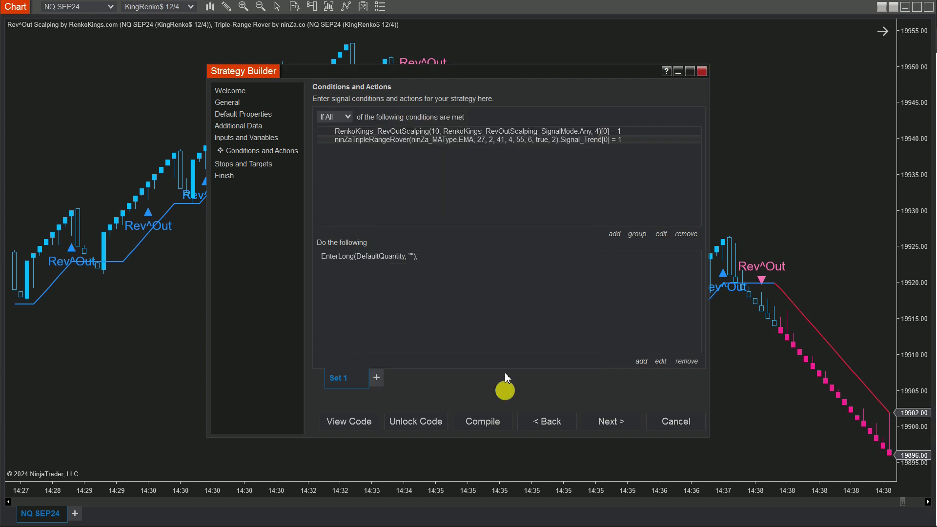
Add a Lime vertical line action tagged with the strategy name plus the current bar number
click(641, 362)
click(395, 128)
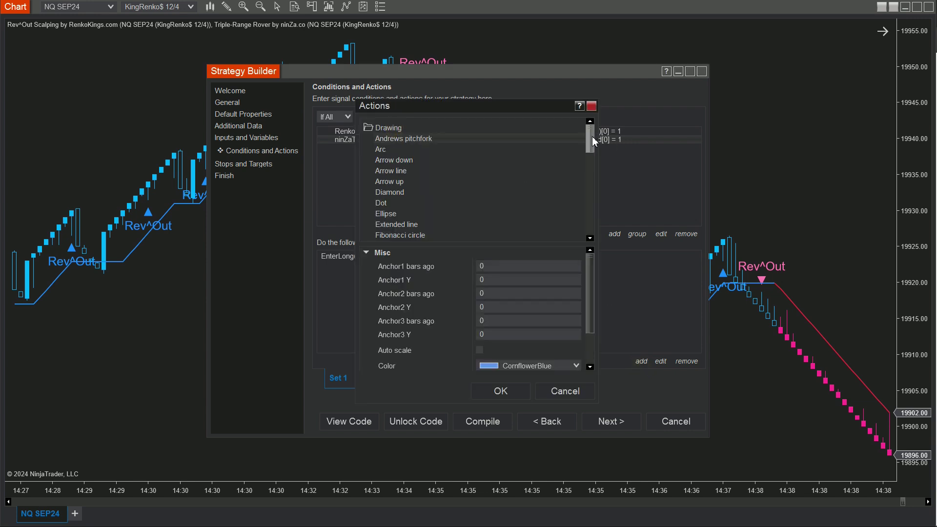
drag(591, 131, 592, 215)
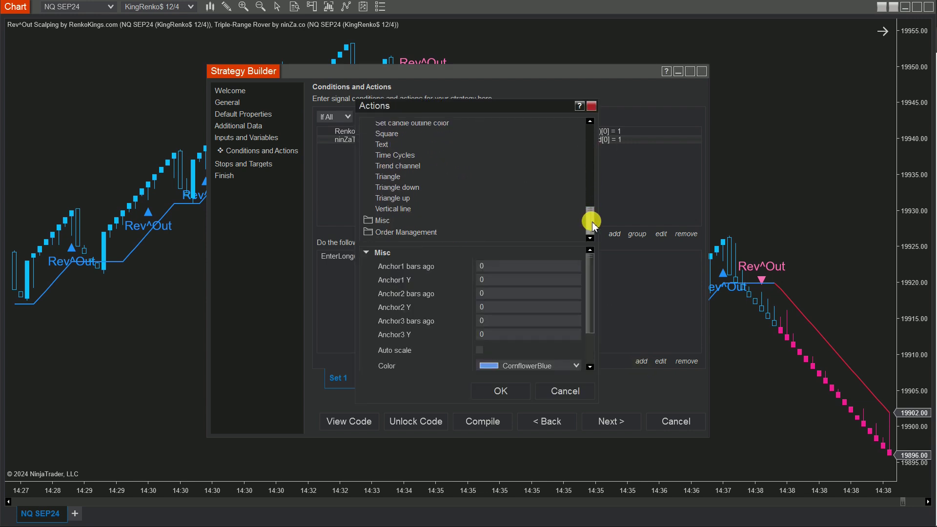
click(407, 208)
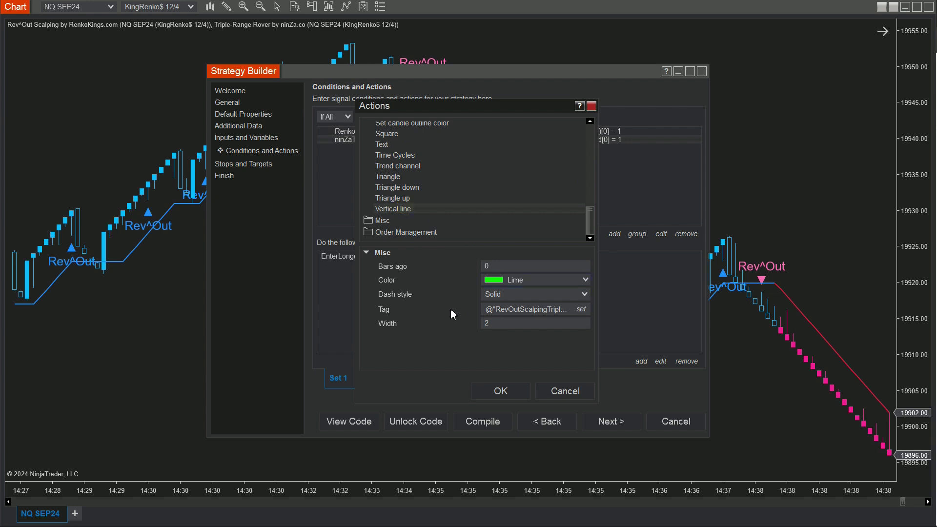
click(581, 311)
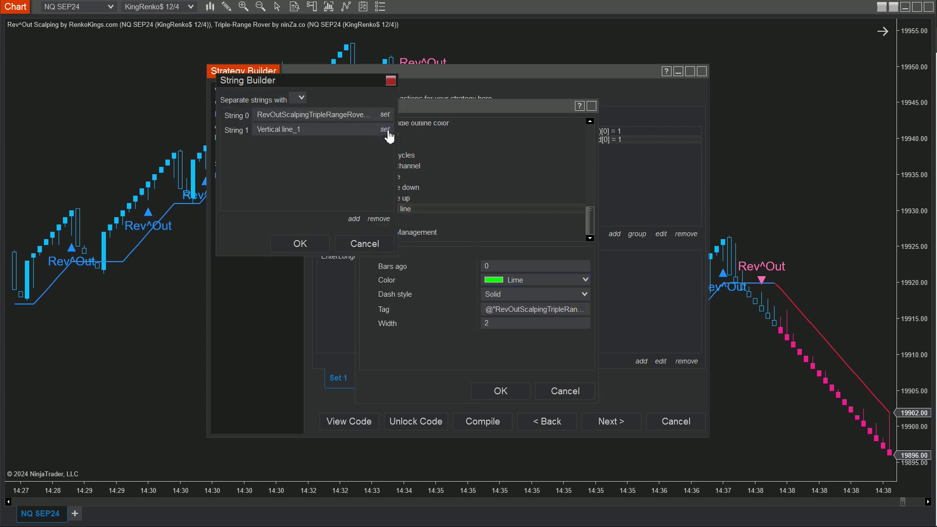
click(386, 130)
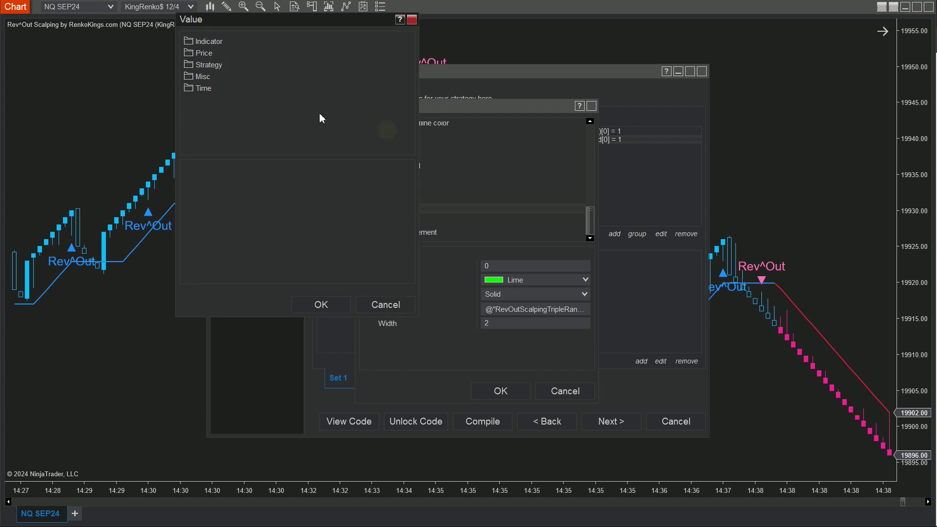
click(203, 77)
click(224, 130)
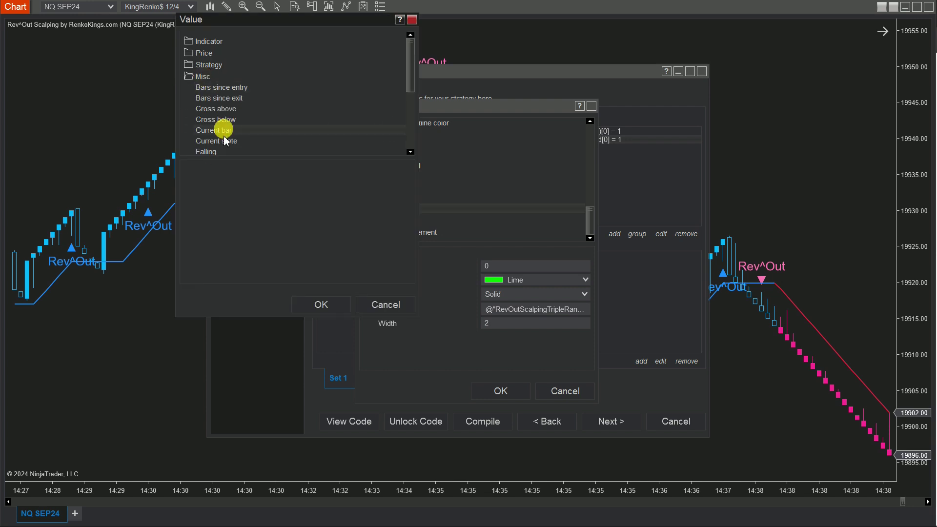
click(321, 305)
click(309, 244)
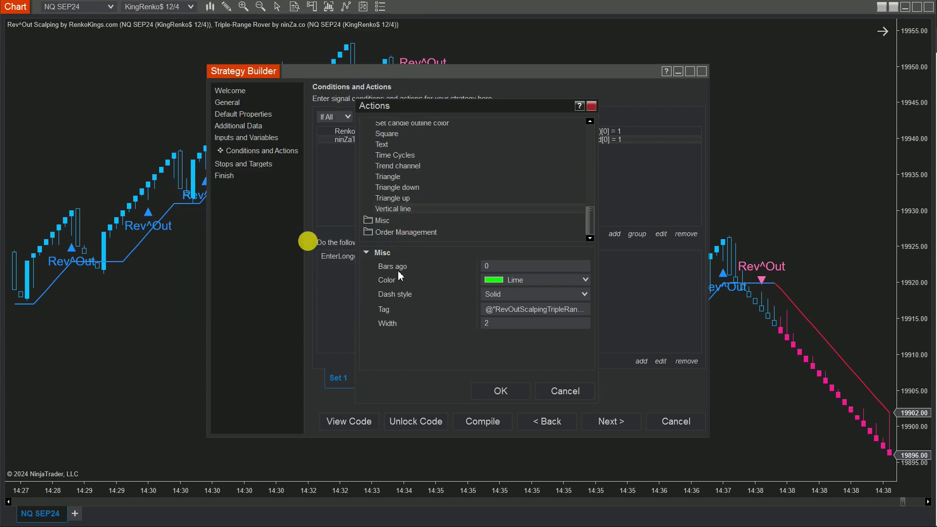
click(500, 392)
Duplicate Set 1 into Set 2 and change both conditions to equal -1
right_click(347, 380)
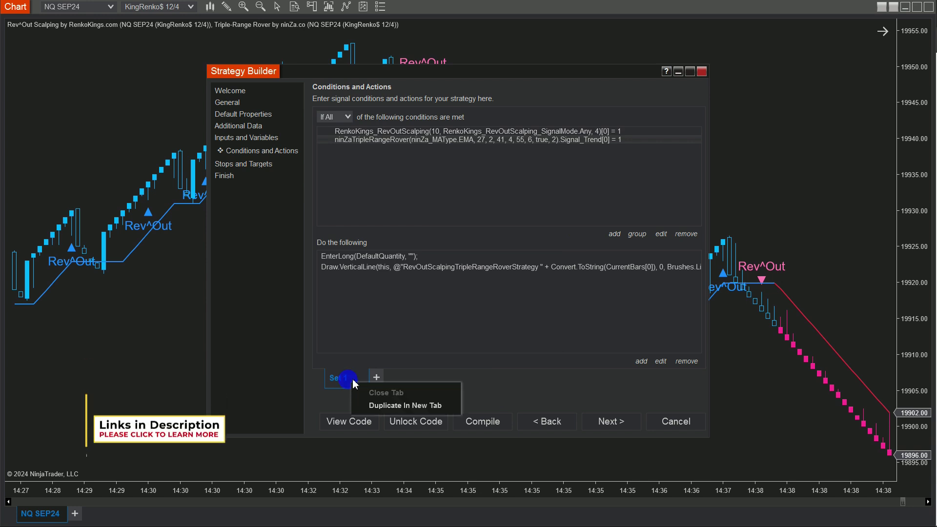
click(408, 405)
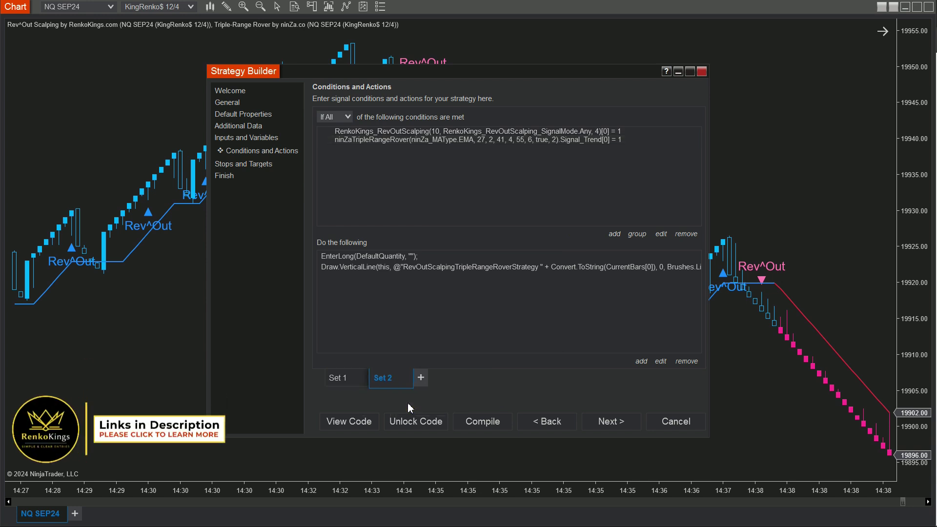
click(430, 131)
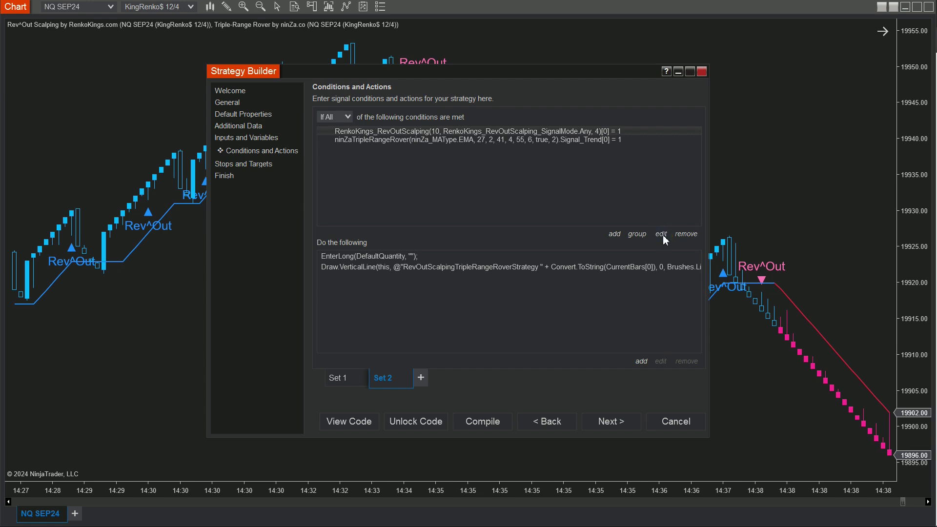
click(661, 234)
click(589, 266)
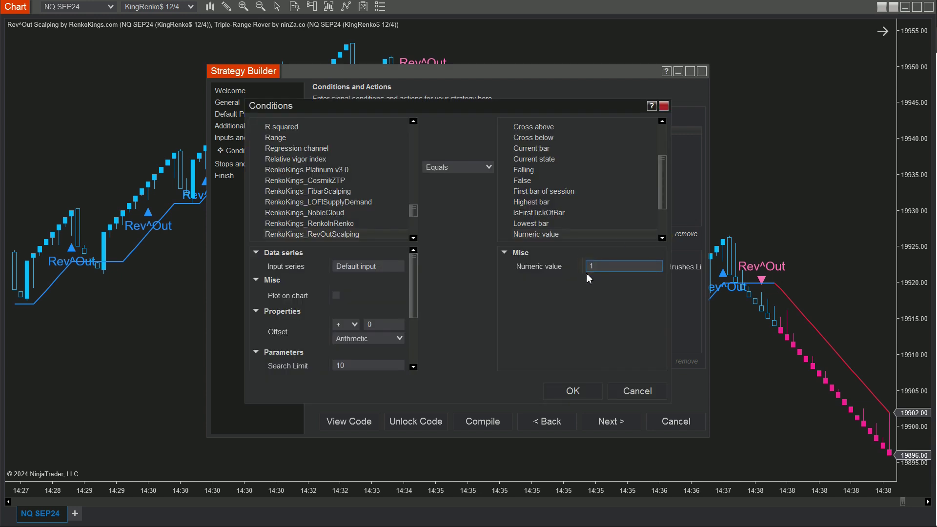
text(-)
click(573, 391)
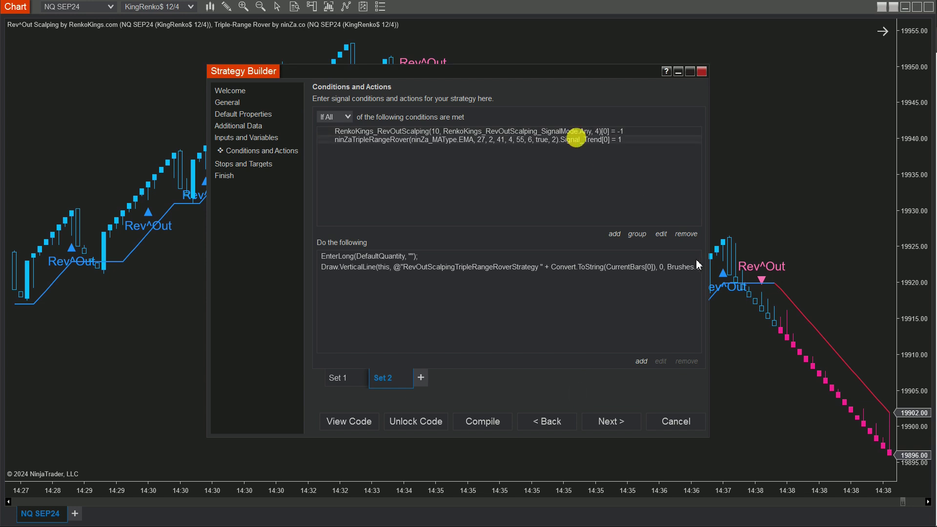
click(661, 235)
click(589, 266)
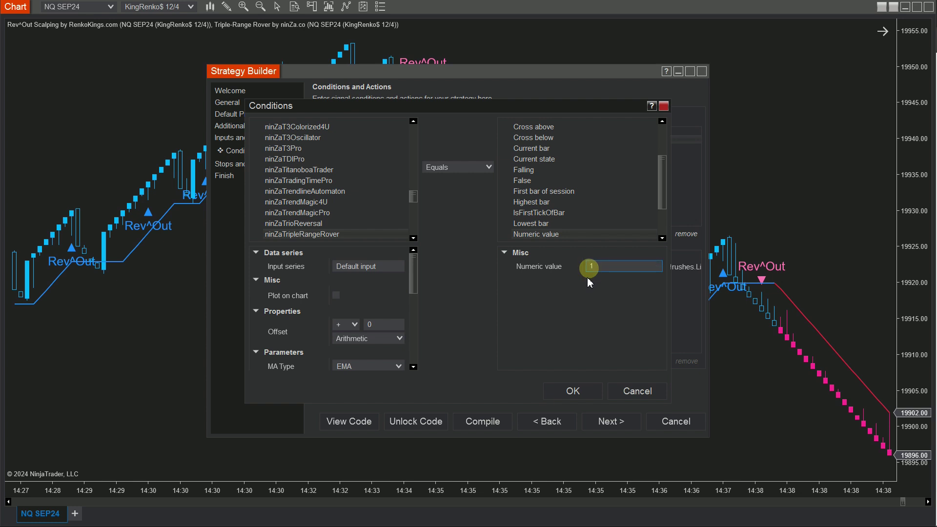
text(-)
click(572, 391)
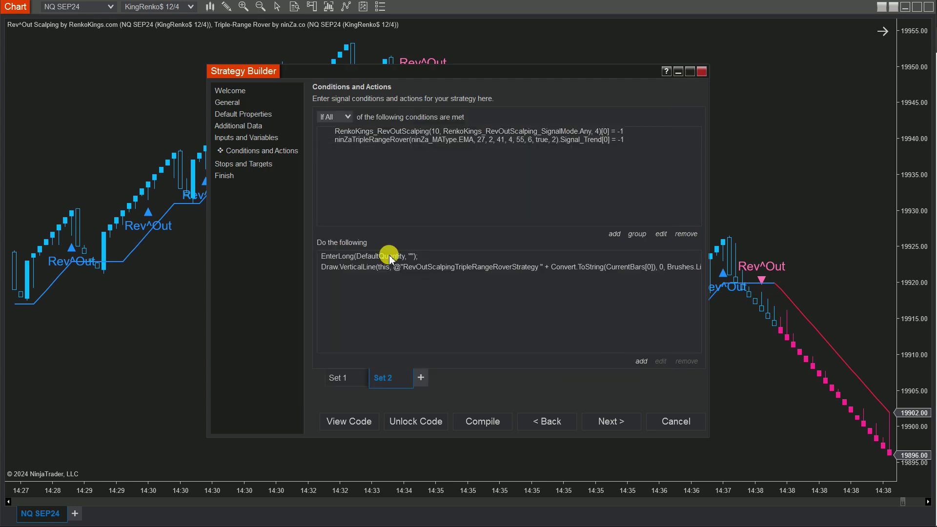
Change Set 2's entry to Enter short position and its vertical line colour to Orange
click(389, 257)
click(662, 362)
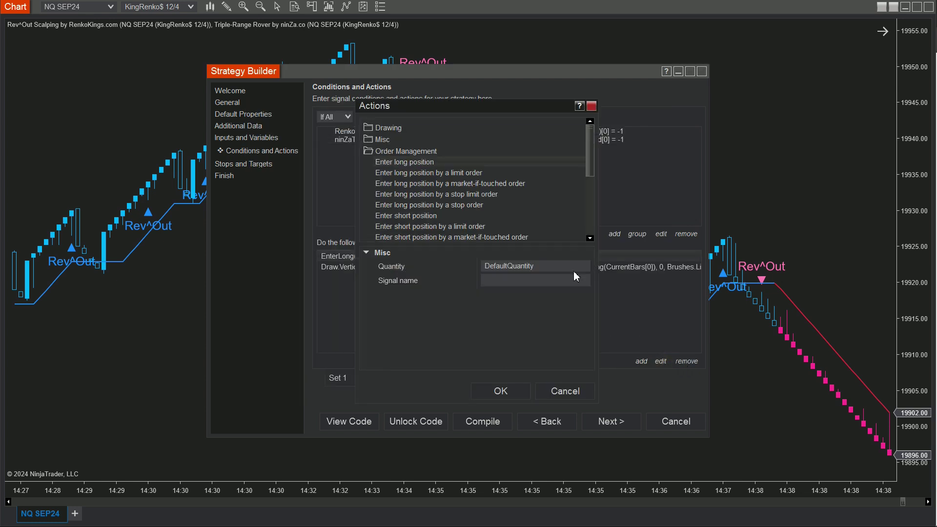
click(427, 216)
click(517, 389)
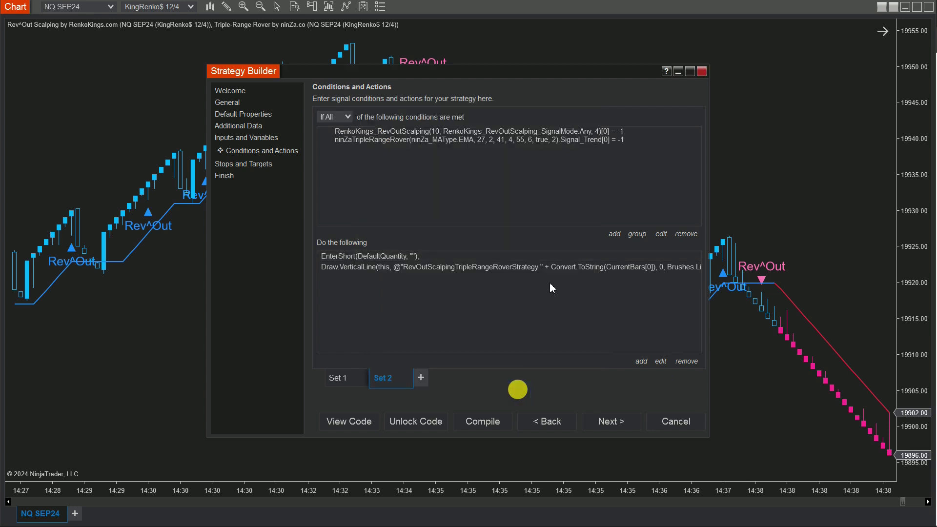
click(663, 362)
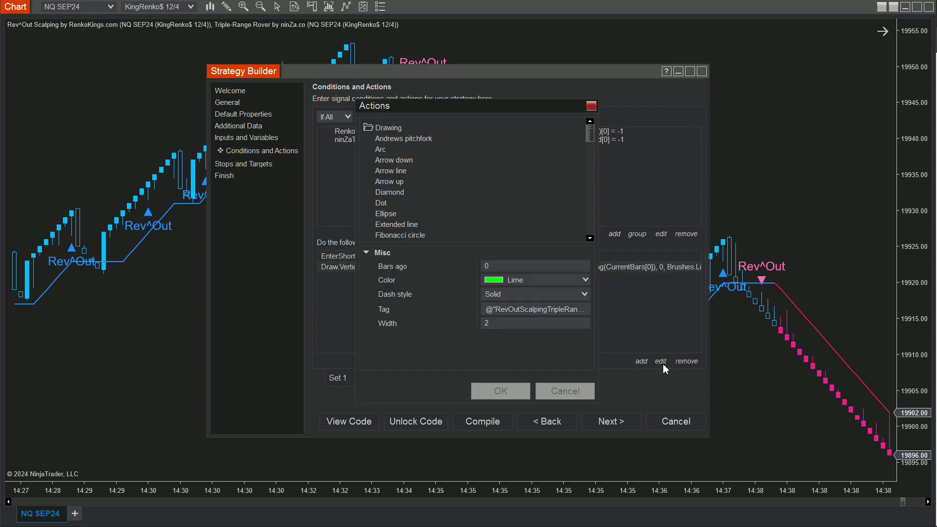
click(585, 281)
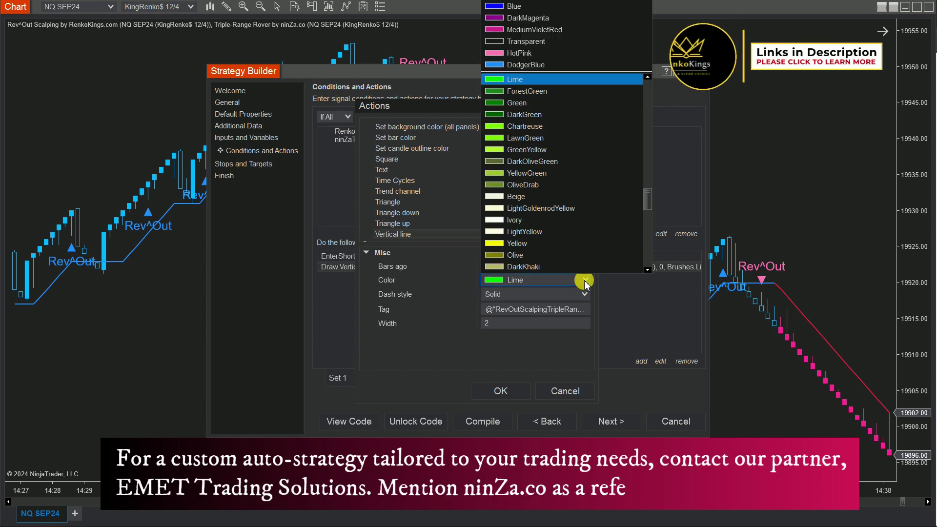
click(519, 266)
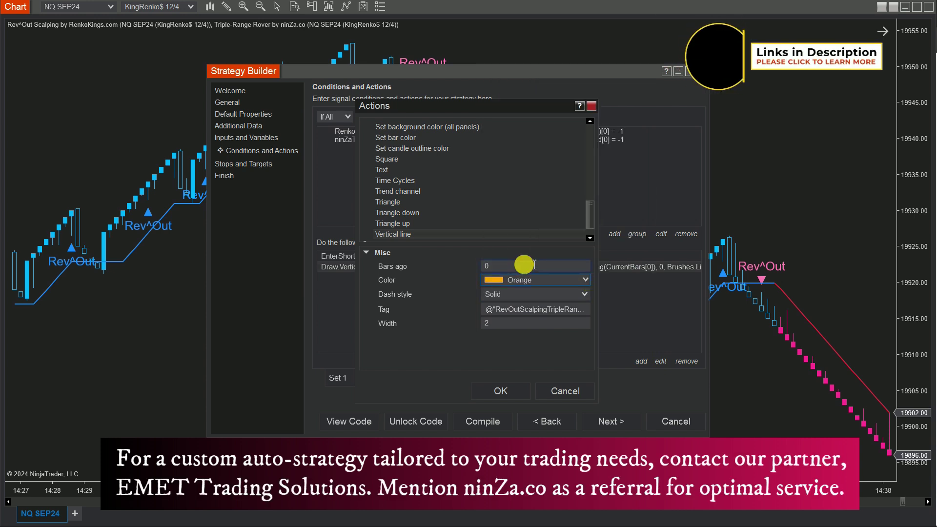
click(501, 391)
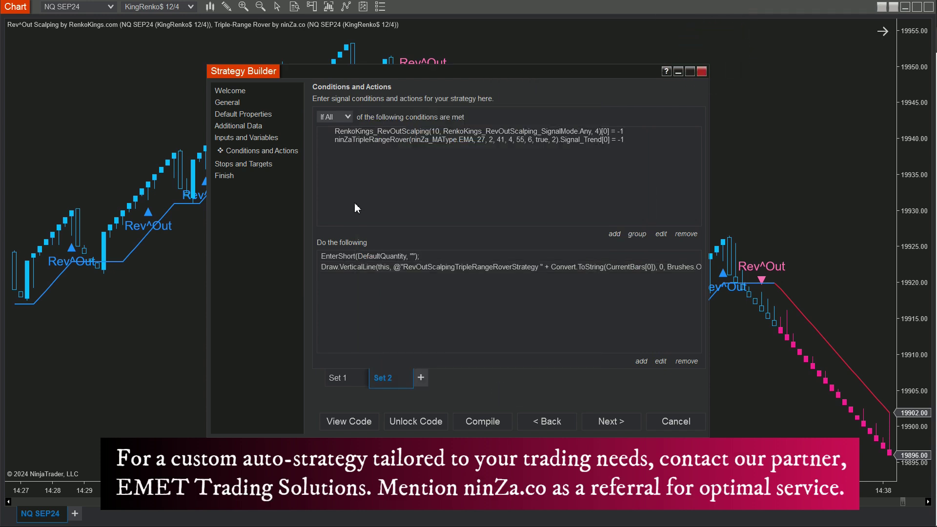
On the Stops and Targets page, add a profit target of 200 ticks
click(244, 165)
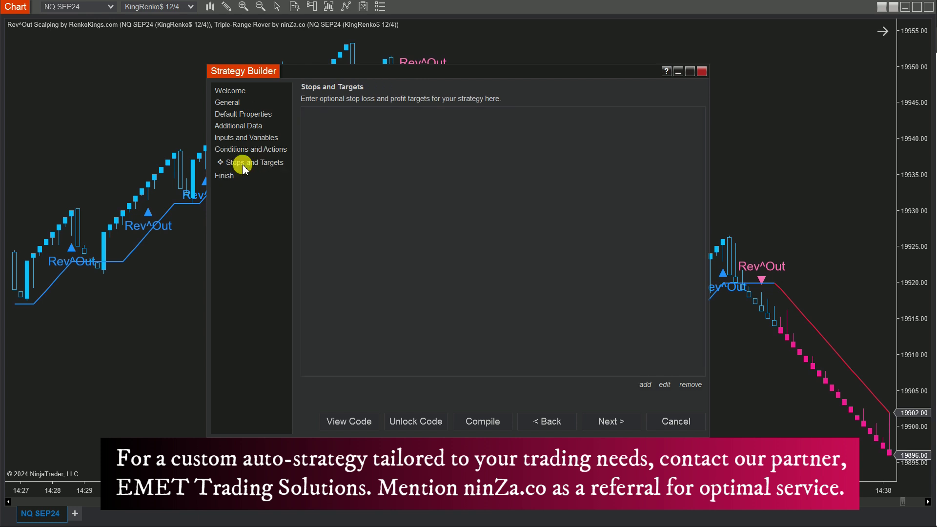
click(283, 163)
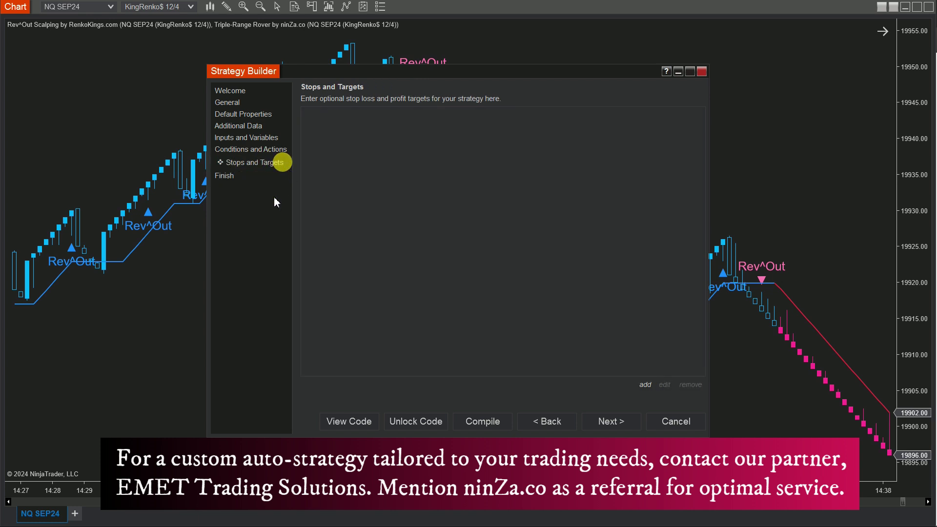
click(285, 165)
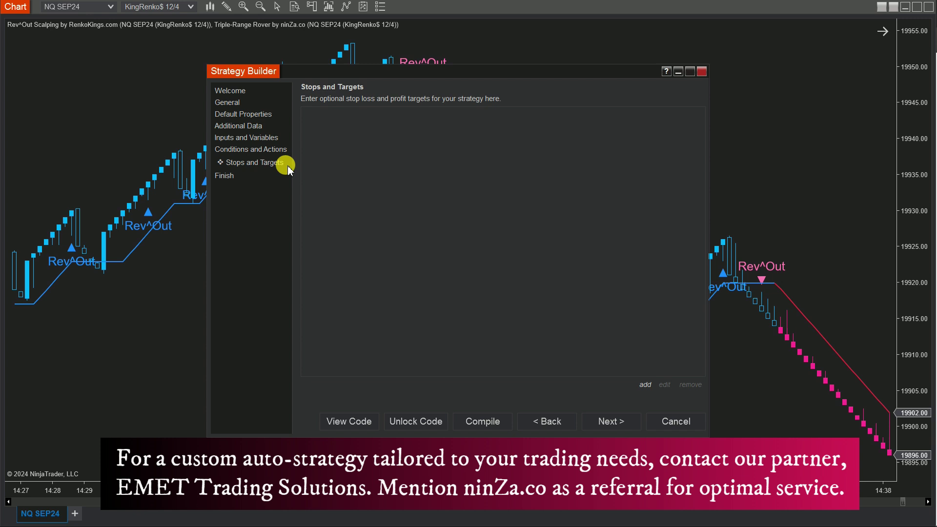
click(646, 386)
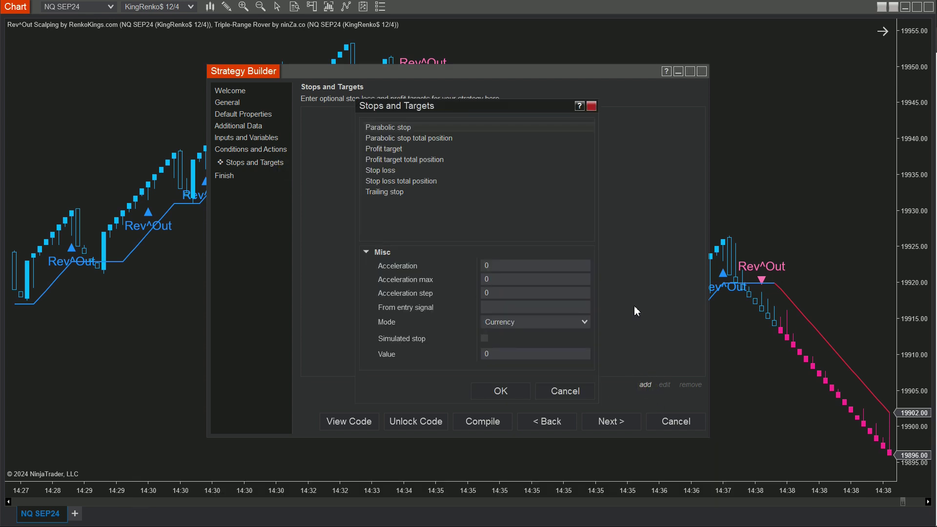
click(377, 150)
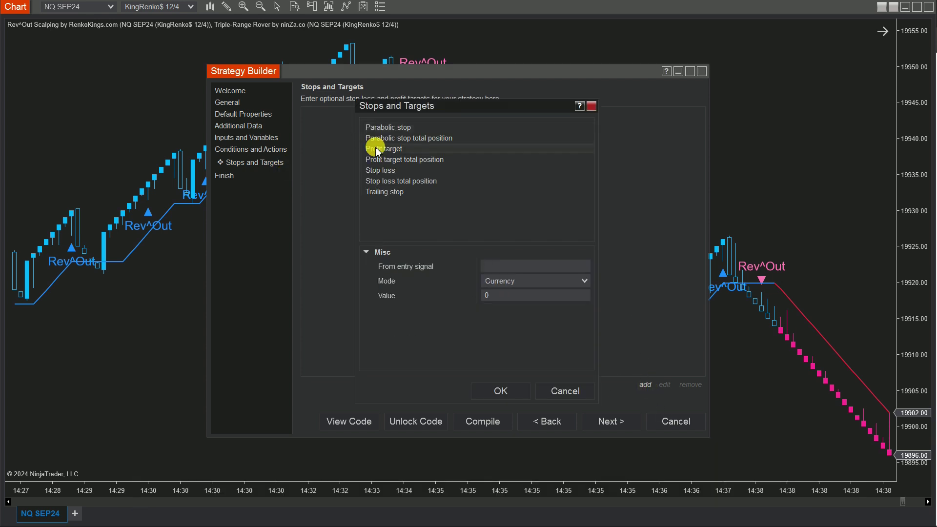
click(585, 279)
click(500, 329)
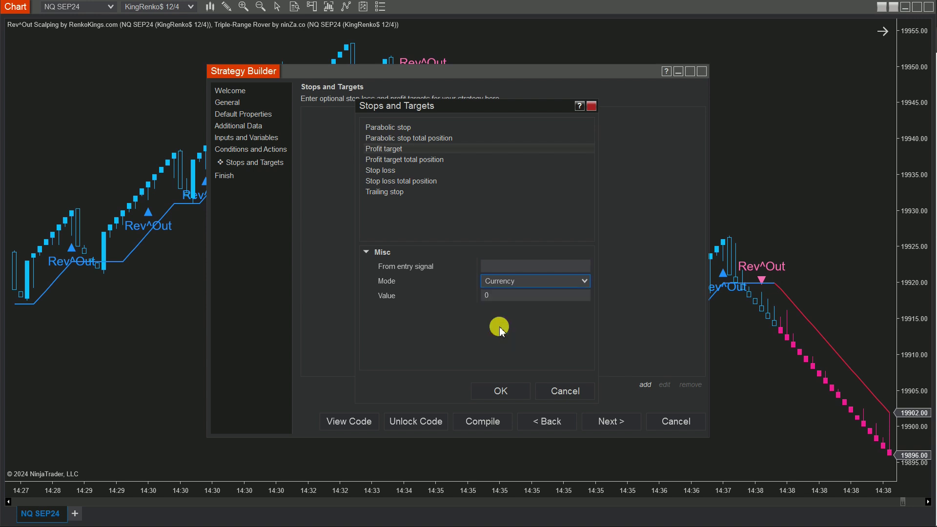
click(502, 295)
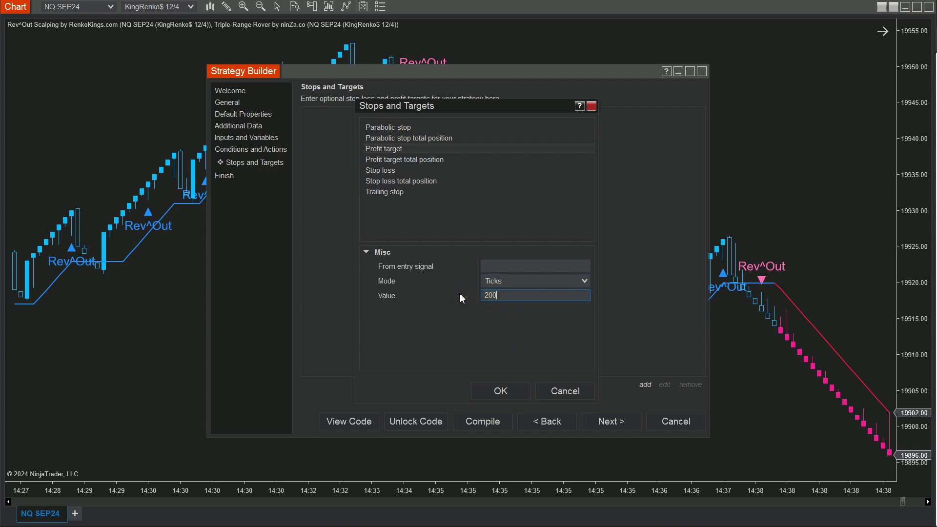
click(499, 389)
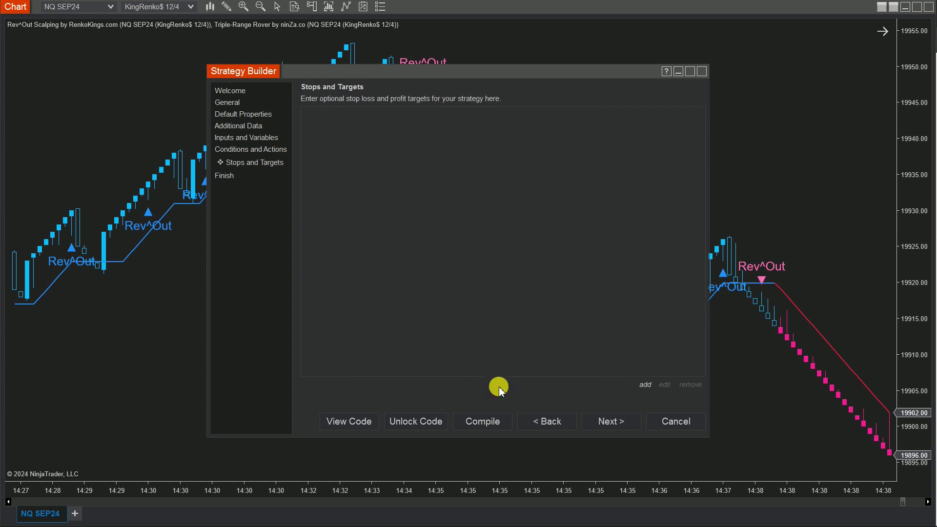
Add a 50-tick stop loss and advance to the wizard's final page
click(645, 385)
click(379, 173)
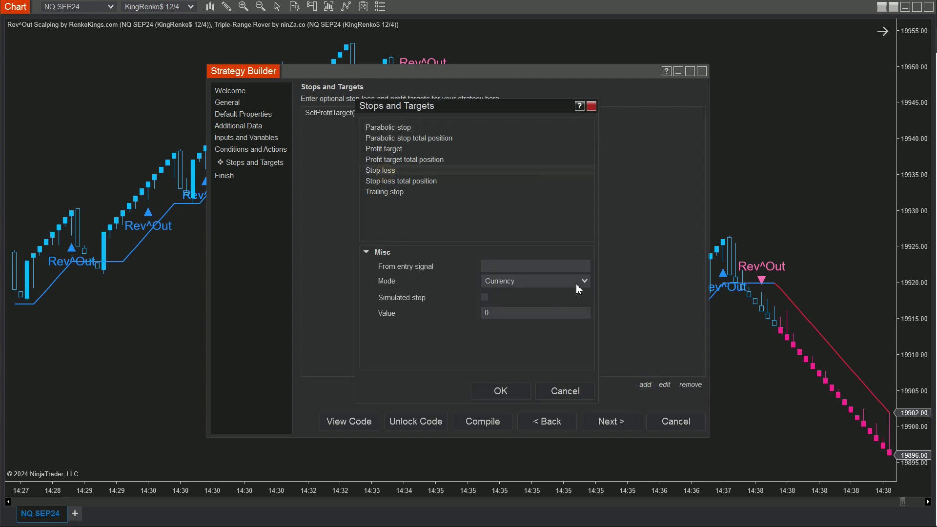
click(585, 282)
click(533, 330)
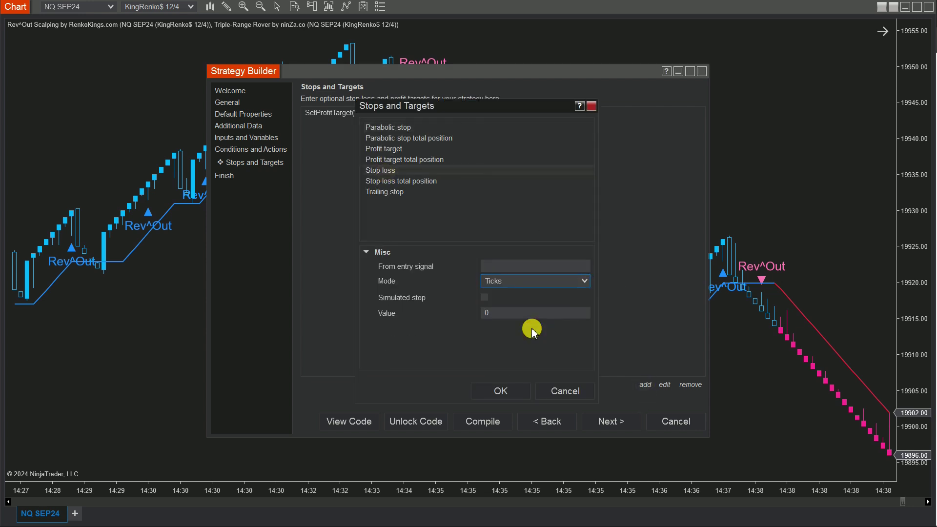
click(502, 313)
text(50)
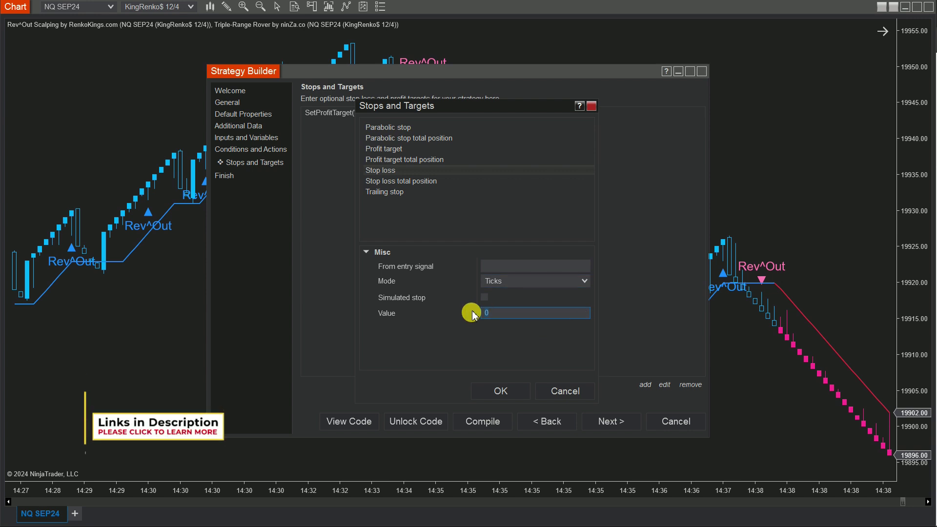
click(518, 391)
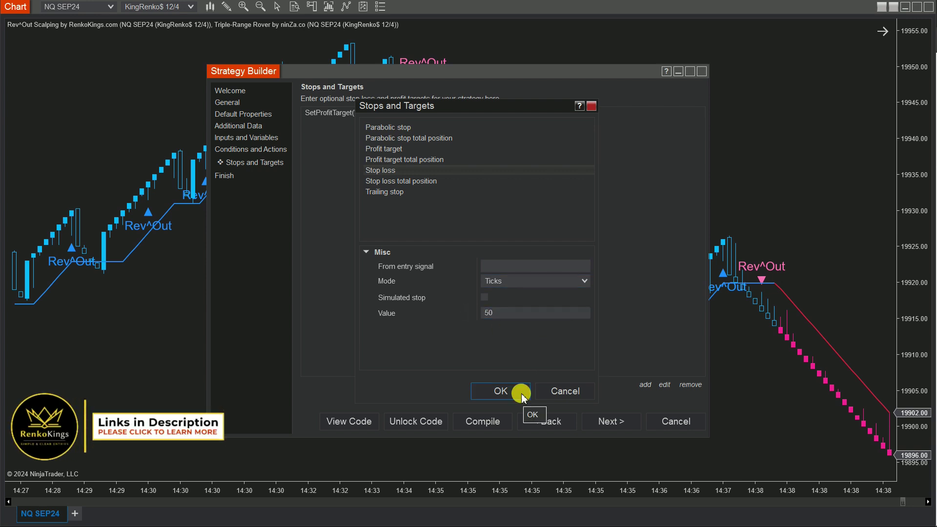
click(623, 422)
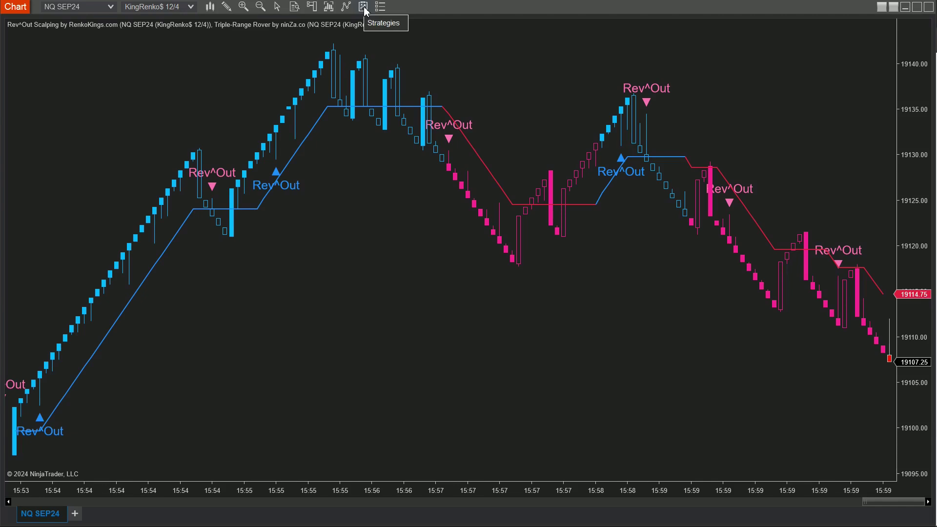
Add RevOutScalpingTripleRangeRoverStrategy to the NQ SEP24 chart from its Strategies list
right_click(419, 59)
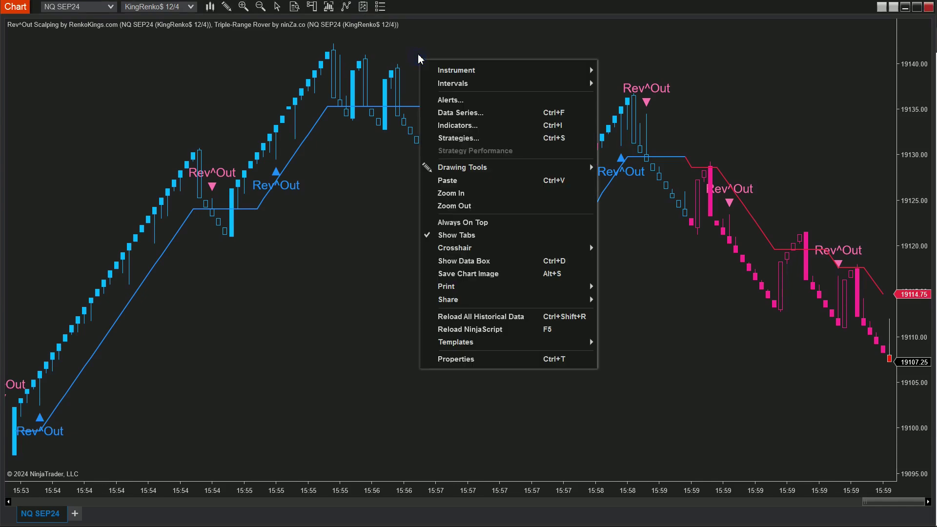
click(487, 141)
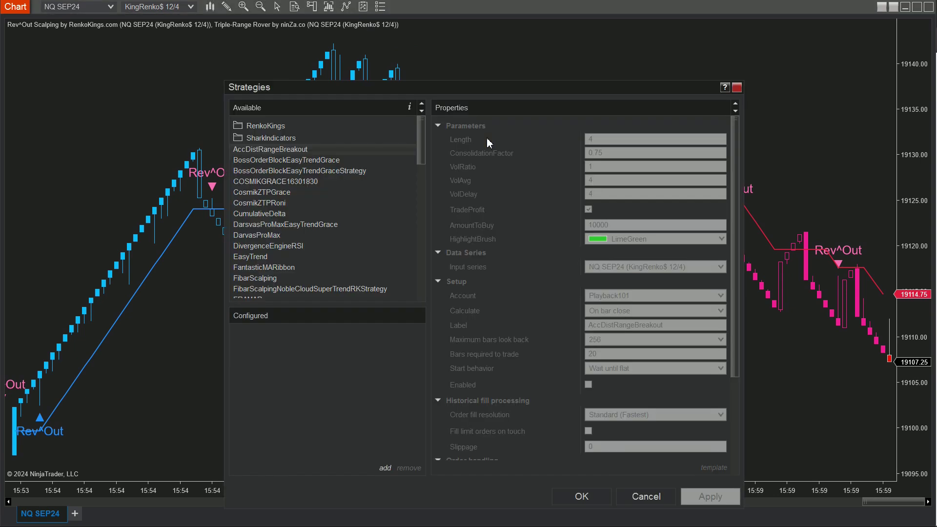
drag(418, 164, 418, 242)
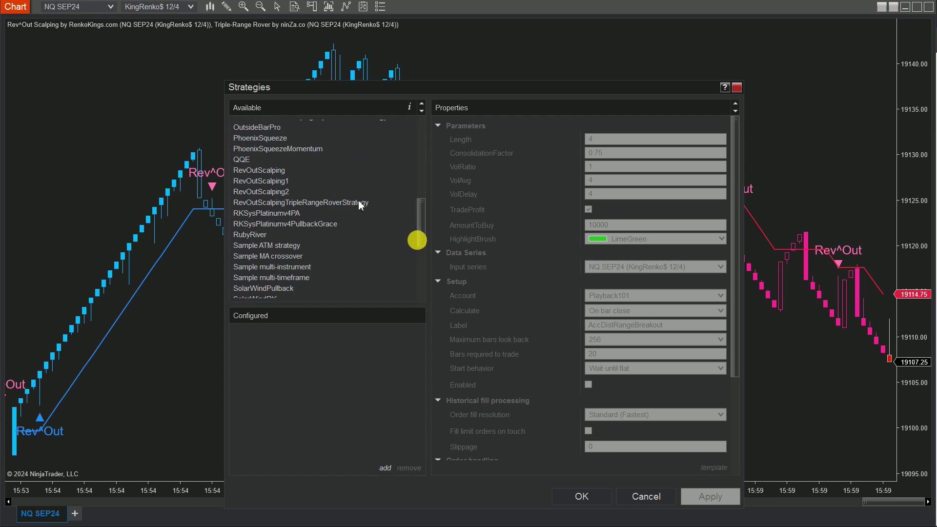
double_click(358, 203)
Enable RevOutScalpingTripleRangeRoverStrategy and confirm the Strategies window with OK
drag(487, 87, 476, 50)
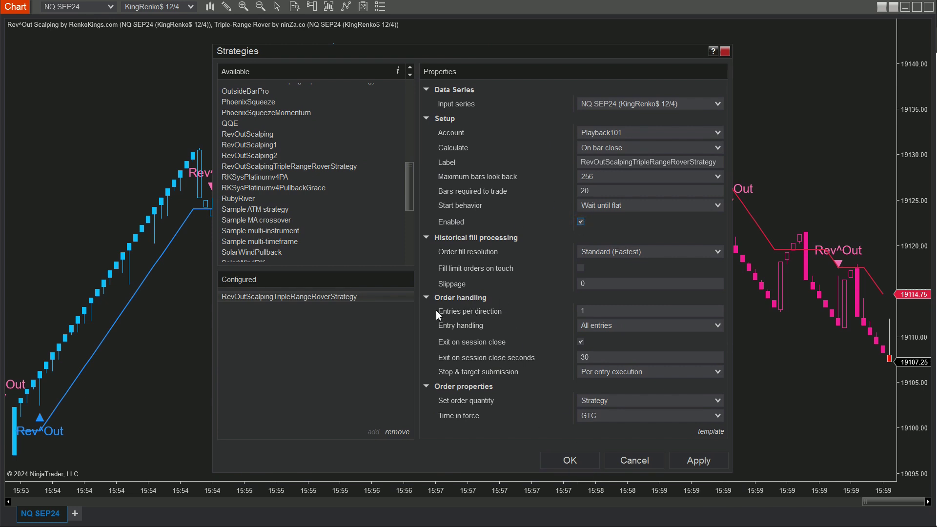
drag(447, 313, 558, 318)
click(541, 466)
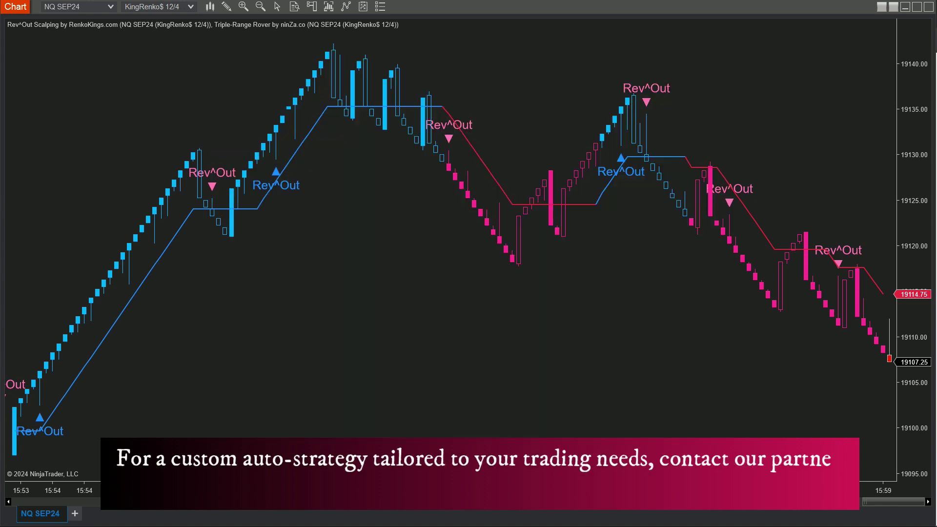